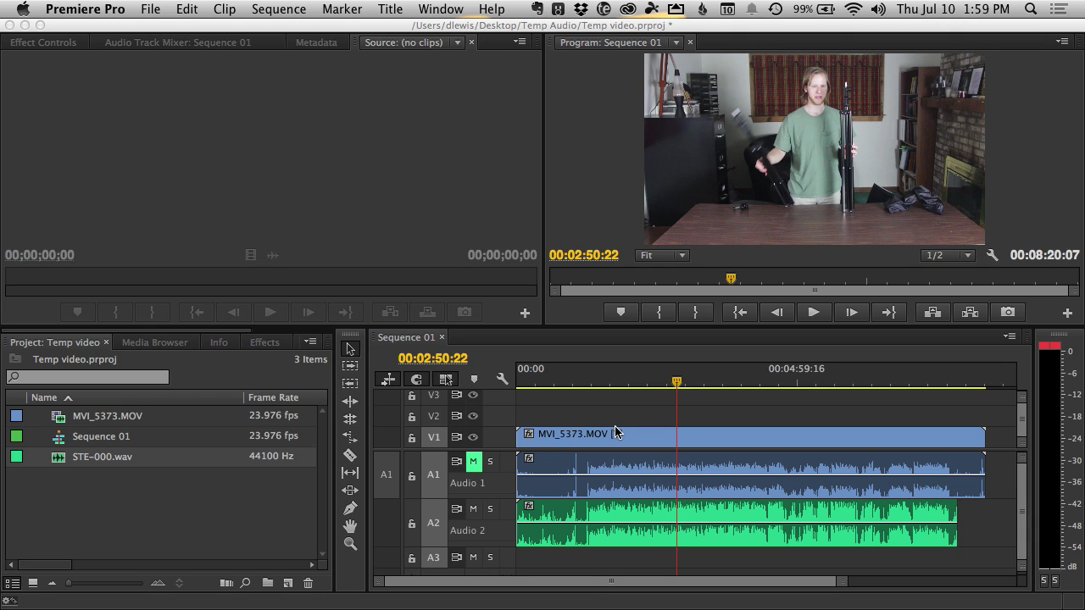
Step: Play the sequence with only the camera audio on A1 audible and the lavalier A2 muted
left_click(480, 467)
left_click(480, 467)
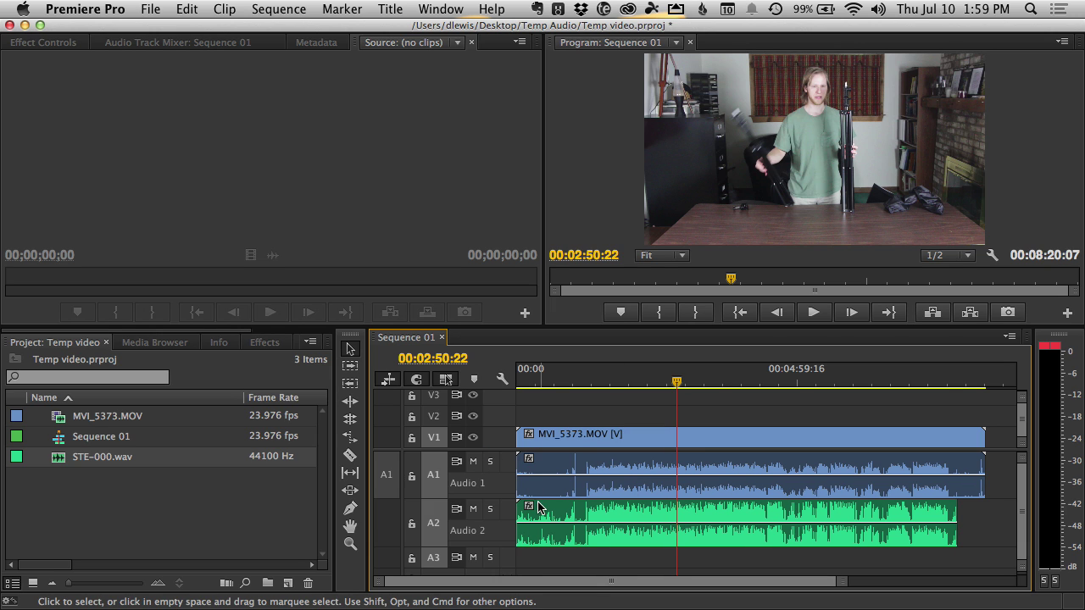
left_click(473, 509)
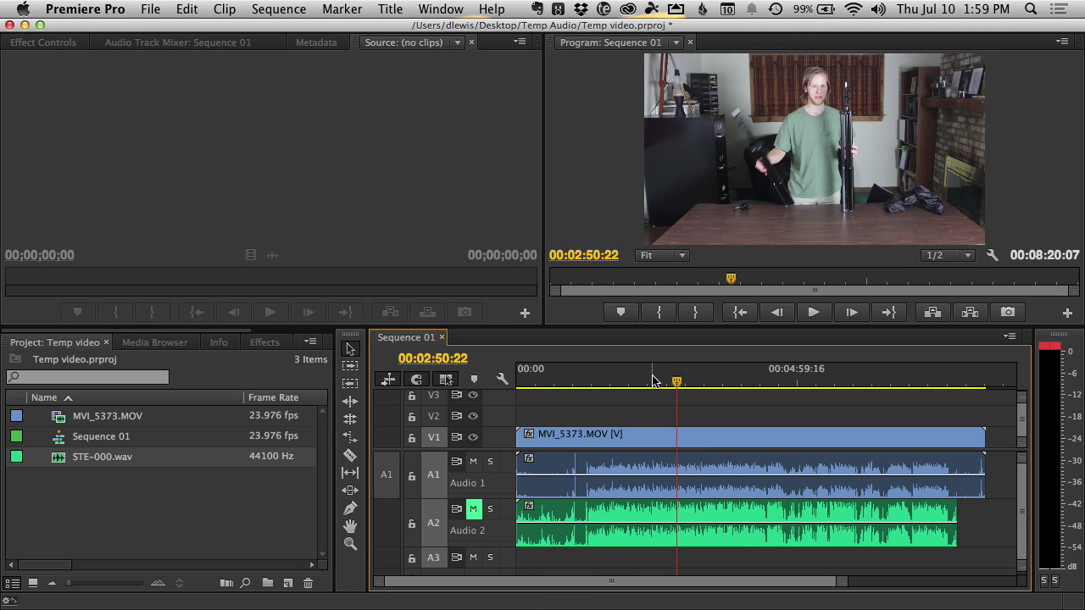
key("space")
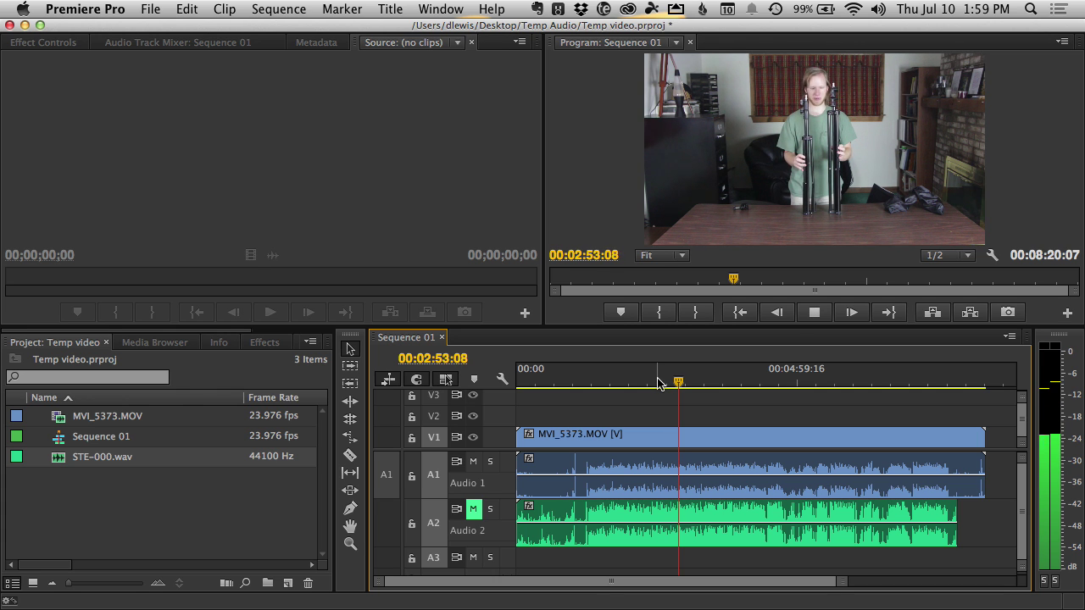
key("space")
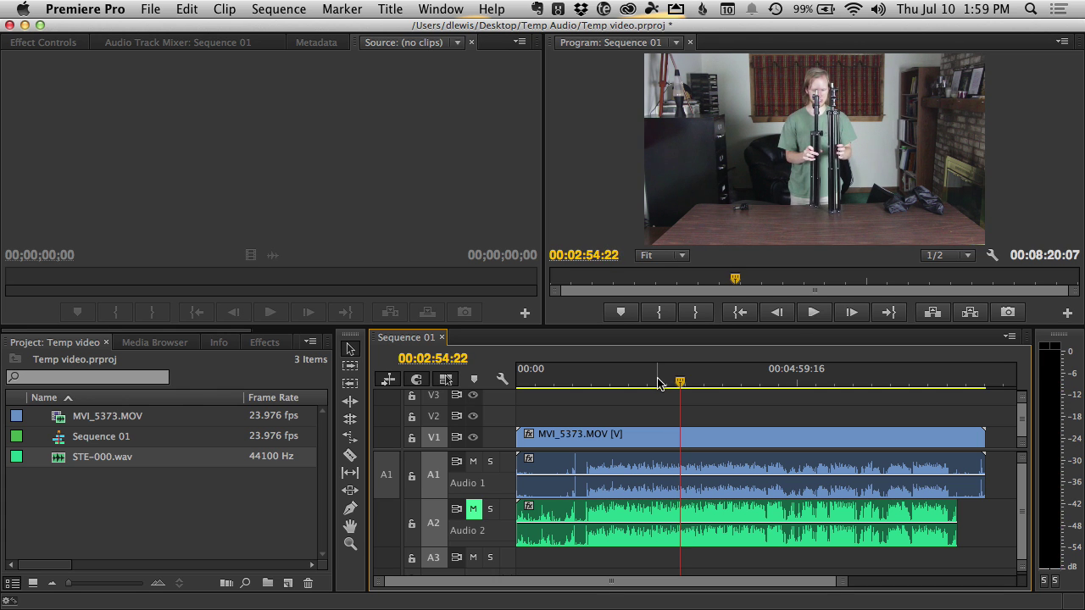
Step: Play the sequence again with only the lavalier WAV on A2 audible
left_click(473, 510)
left_click(475, 462)
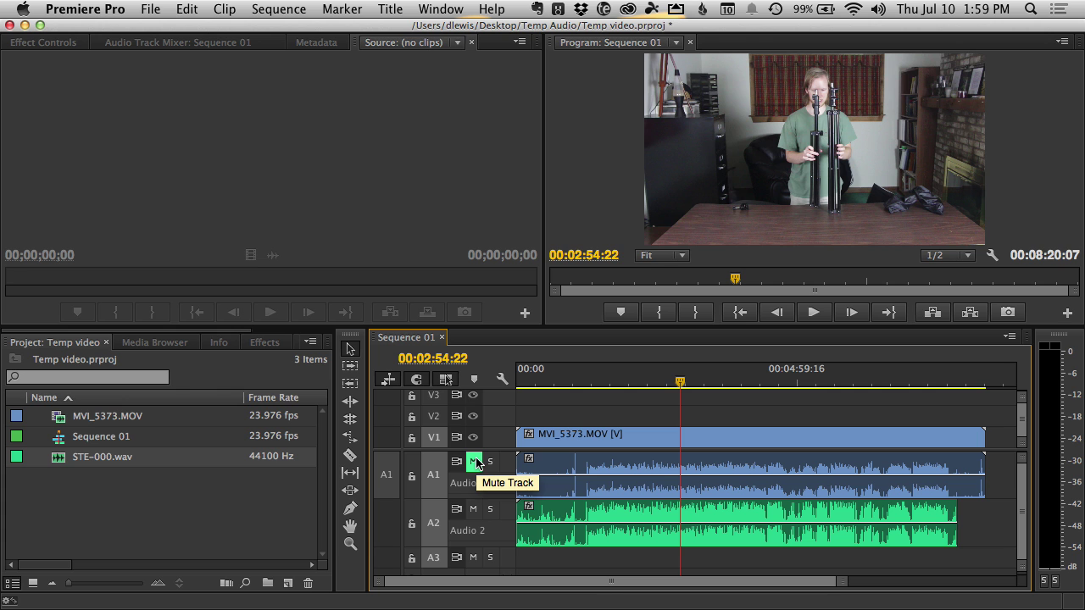
key("space")
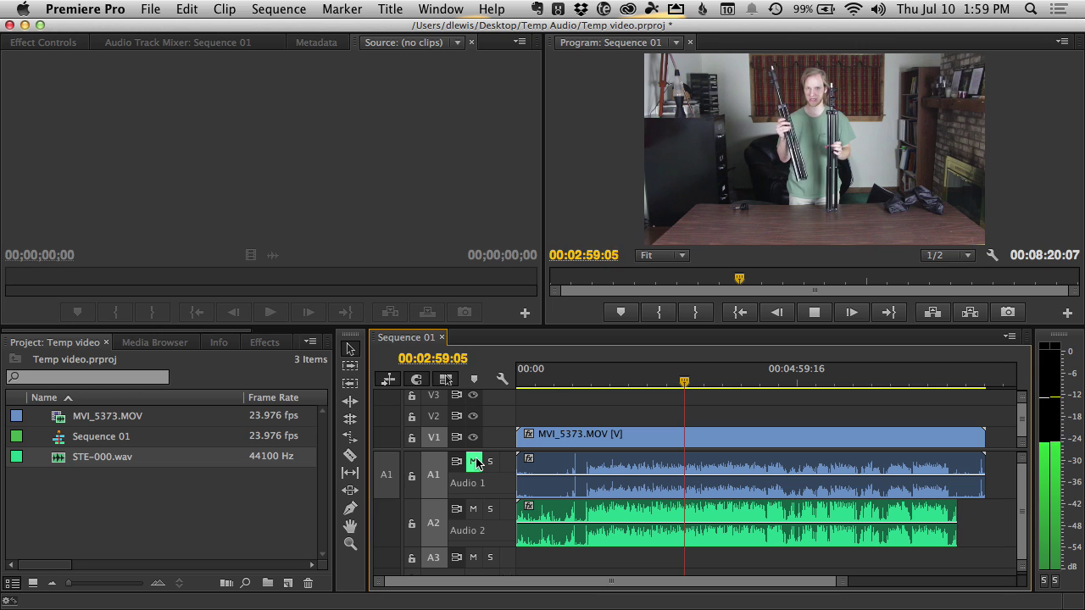
key("space")
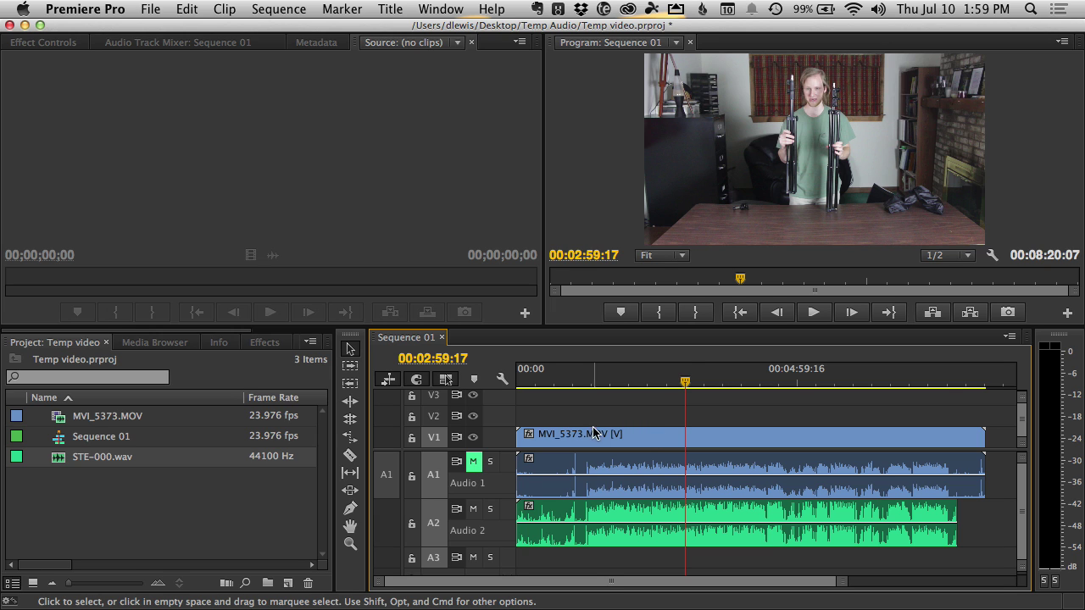
Step: Zoom the timeline in on the clap near one minute and select STE-000.wav
scroll(551, 417, "up", 6)
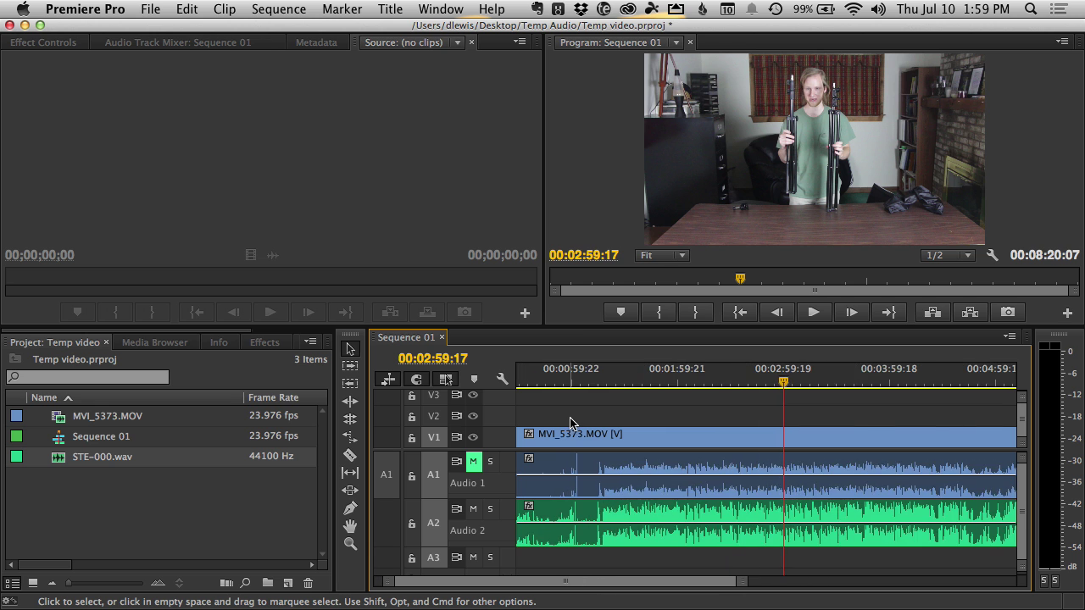
scroll(573, 425, "up", 8)
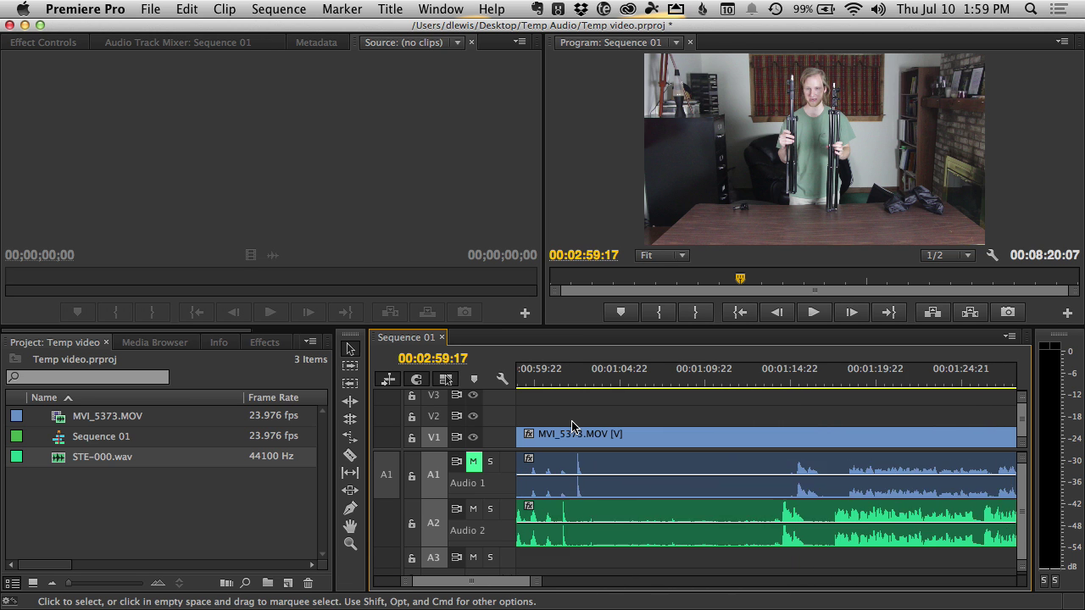
scroll(572, 426, "left", 4)
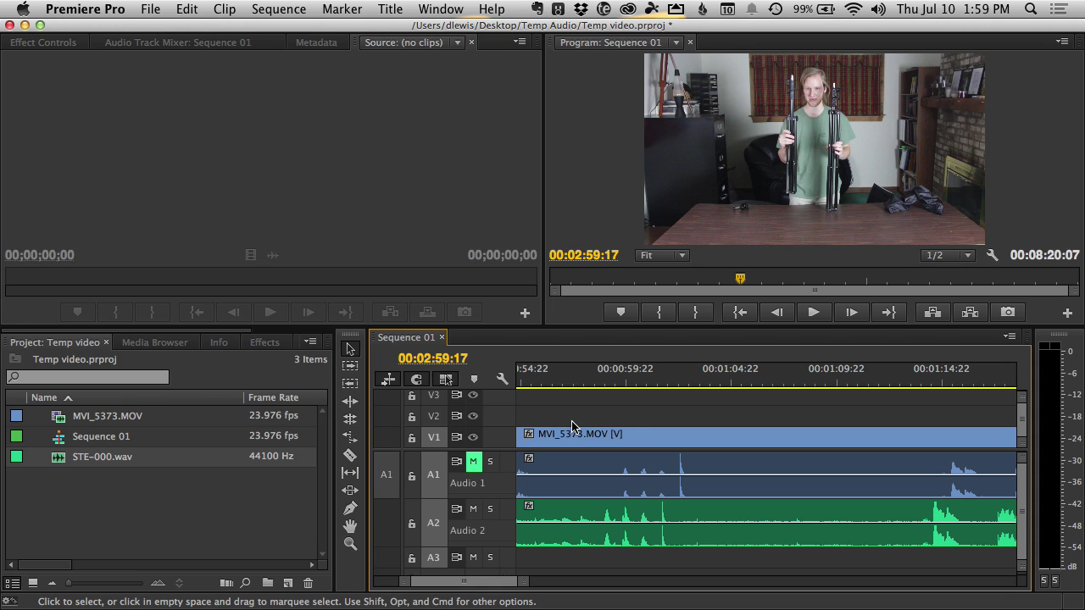
left_click(657, 516)
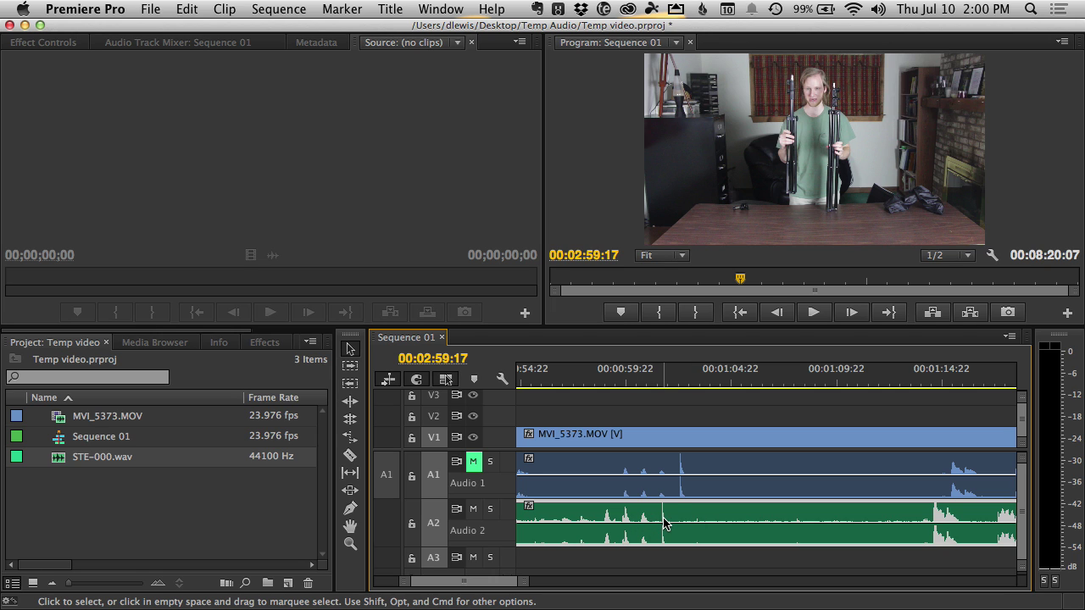
left_click(588, 384)
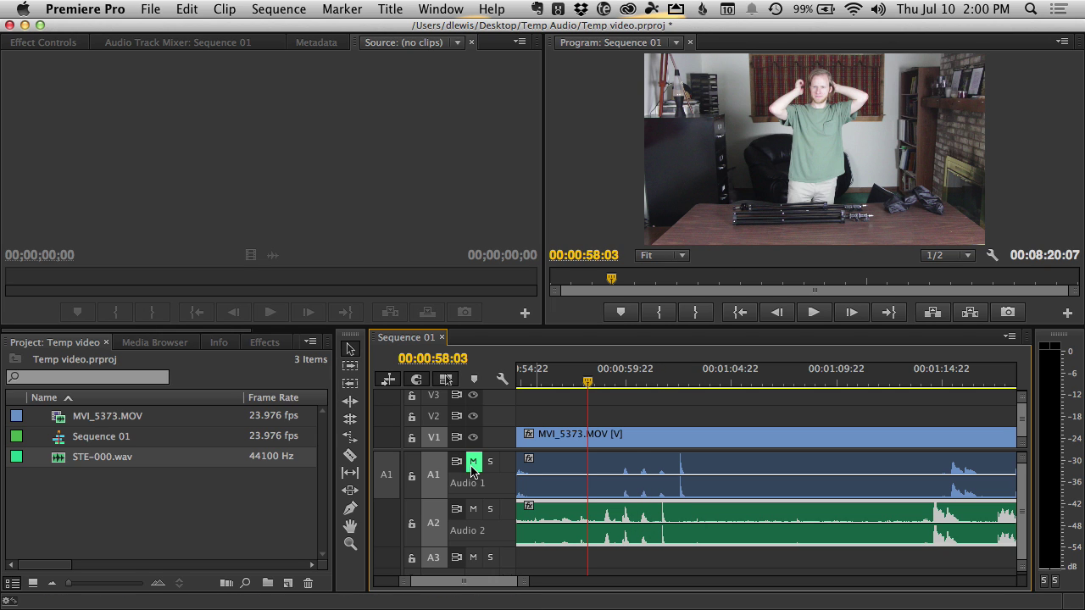
Step: Play through the clap with both tracks audible, then add MVI_5373.MOV to the selection
left_click(473, 461)
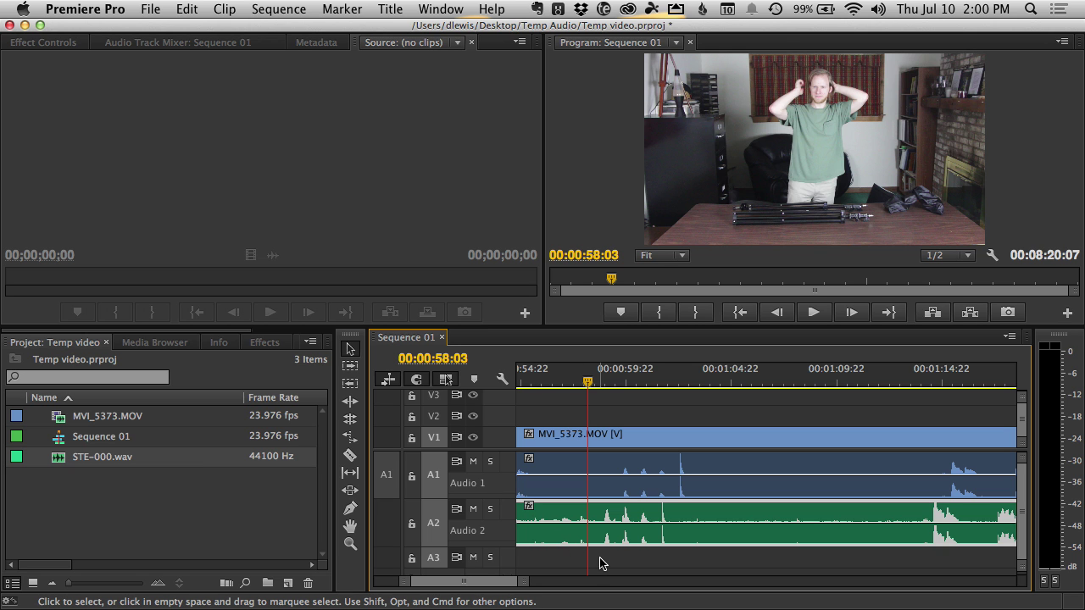
key("space")
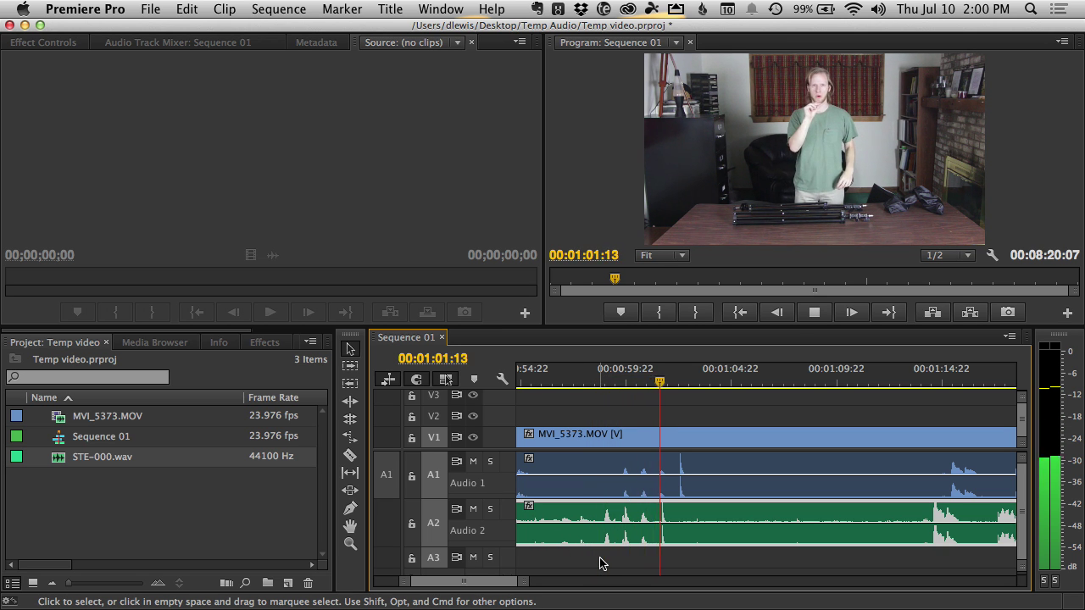
key("space")
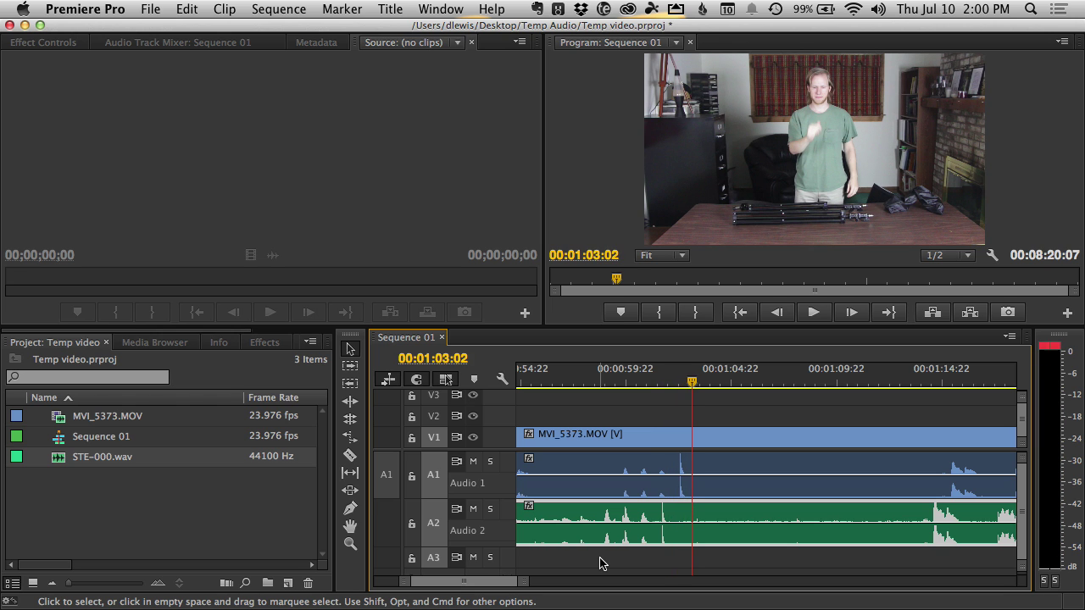
left_click(616, 423)
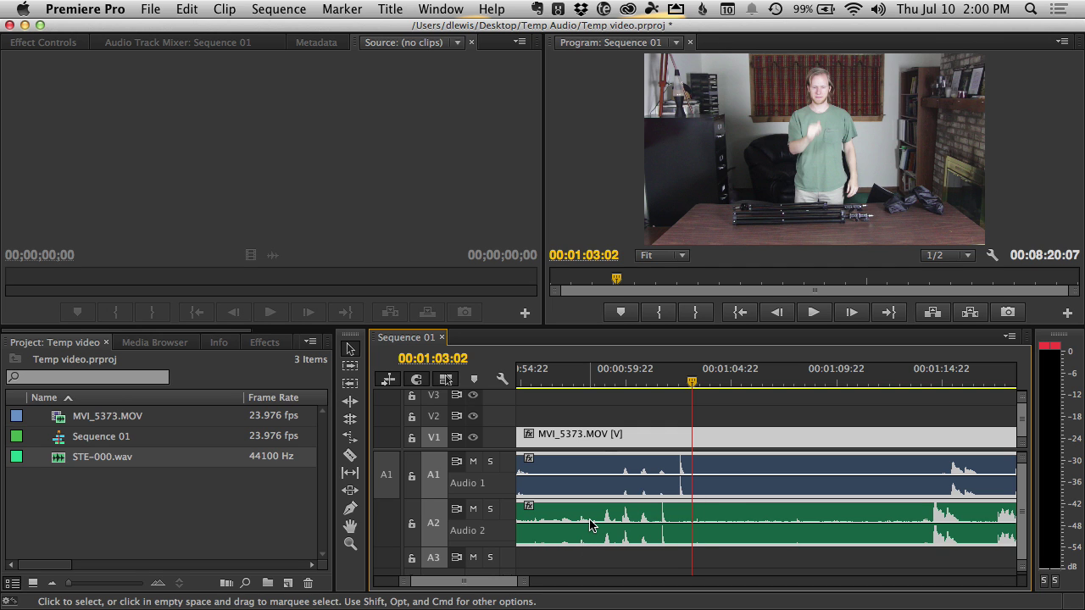
Step: Synchronize the selected clips by Audio using the Track Channel Mix Down
left_click(225, 9)
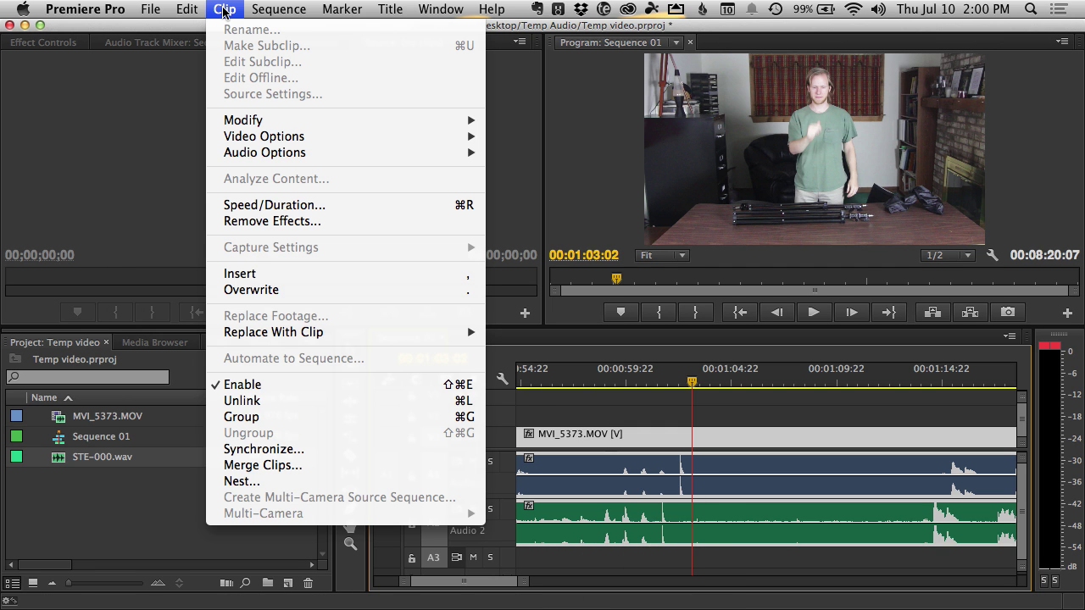
left_click(315, 449)
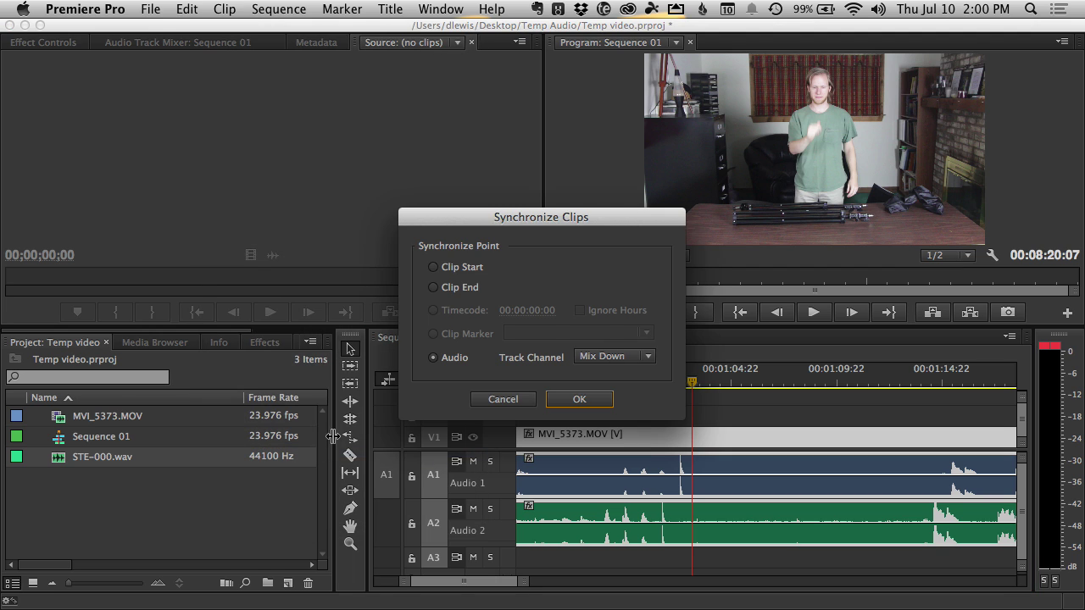
left_click(437, 359)
left_click(623, 357)
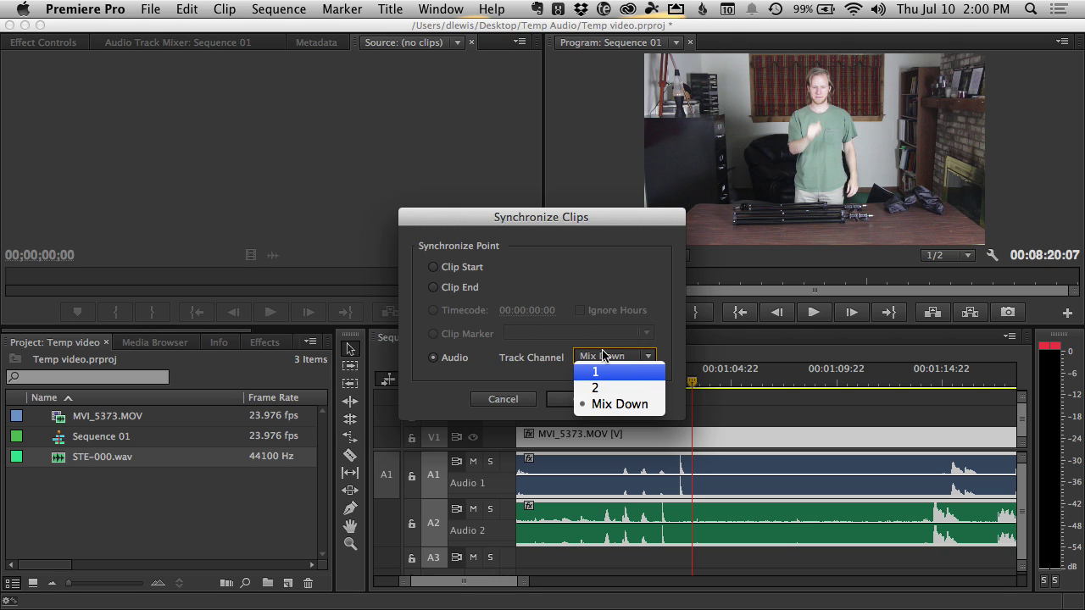
left_click(593, 262)
left_click(588, 401)
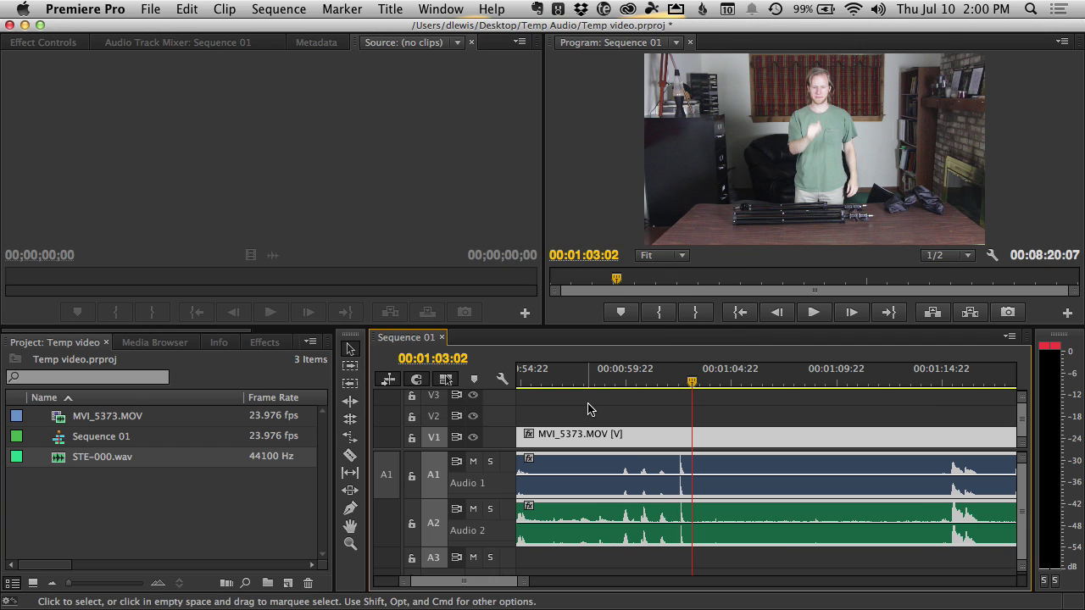
left_click(649, 430)
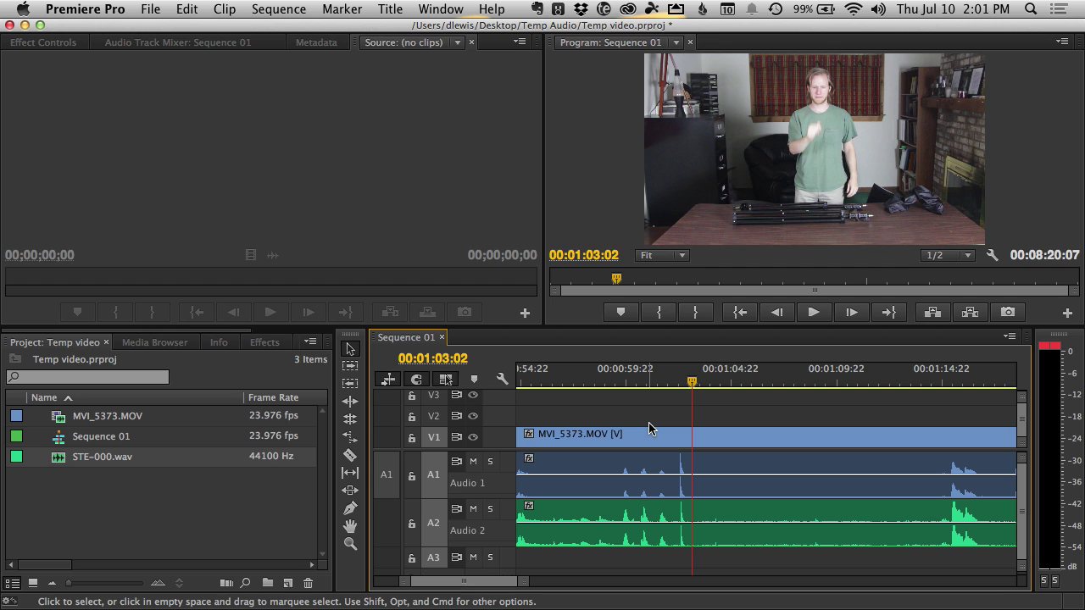
left_click(613, 382)
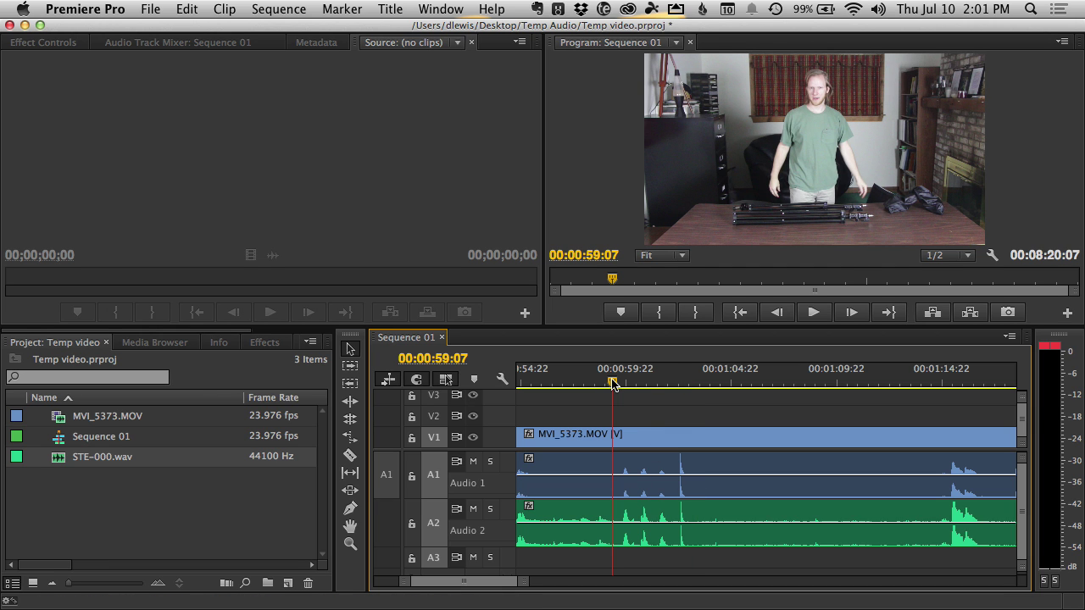
key("space")
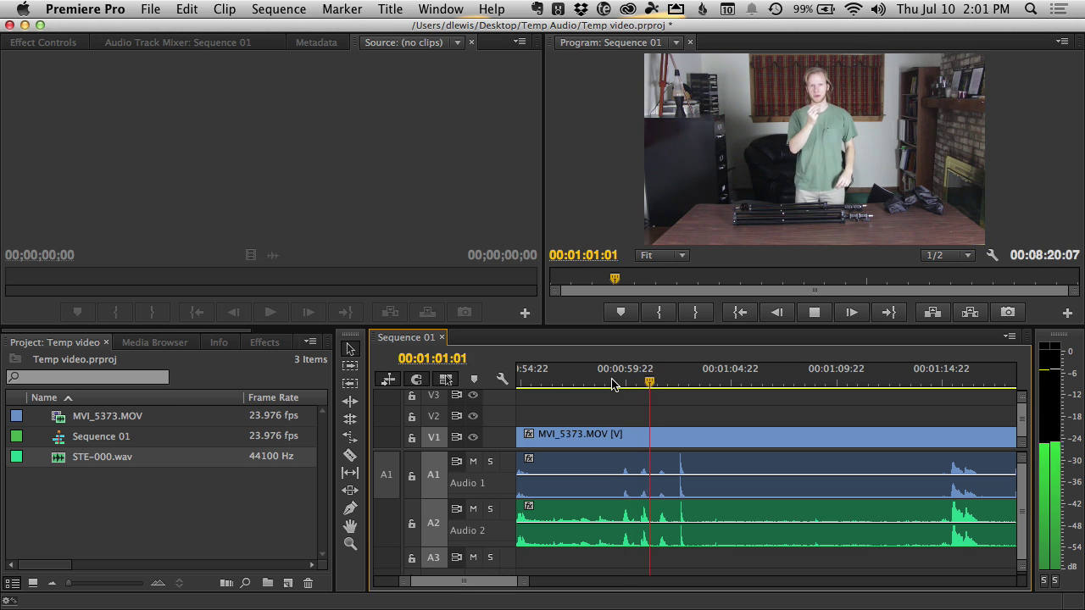
key("space")
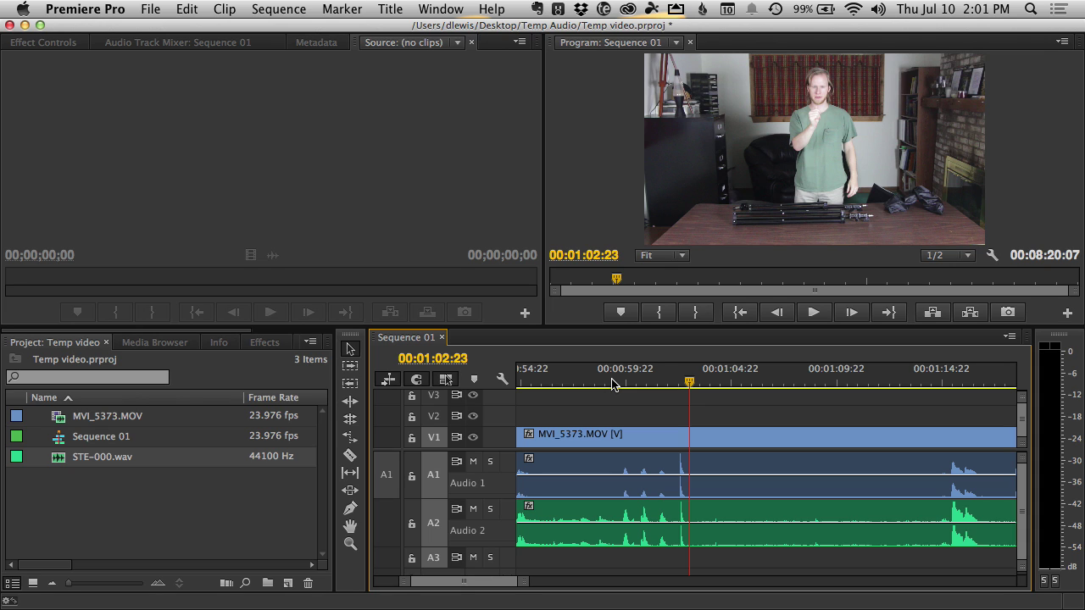
left_click(473, 461)
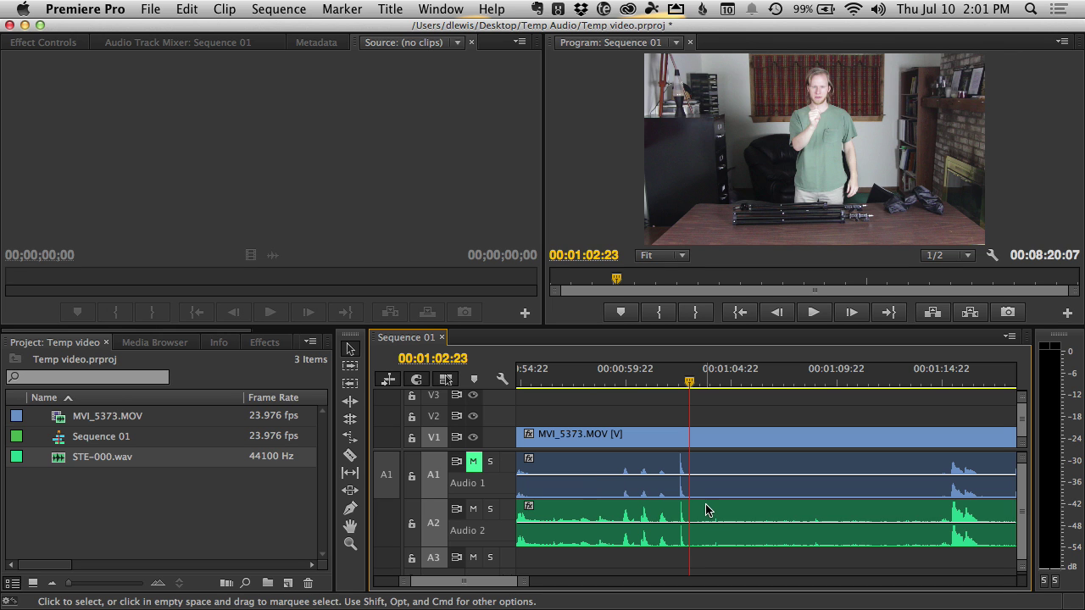
Step: Zoom to frame level and park the playhead on the camera clap at 01:02:12
scroll(684, 497, "up", 5)
scroll(676, 500, "up", 10)
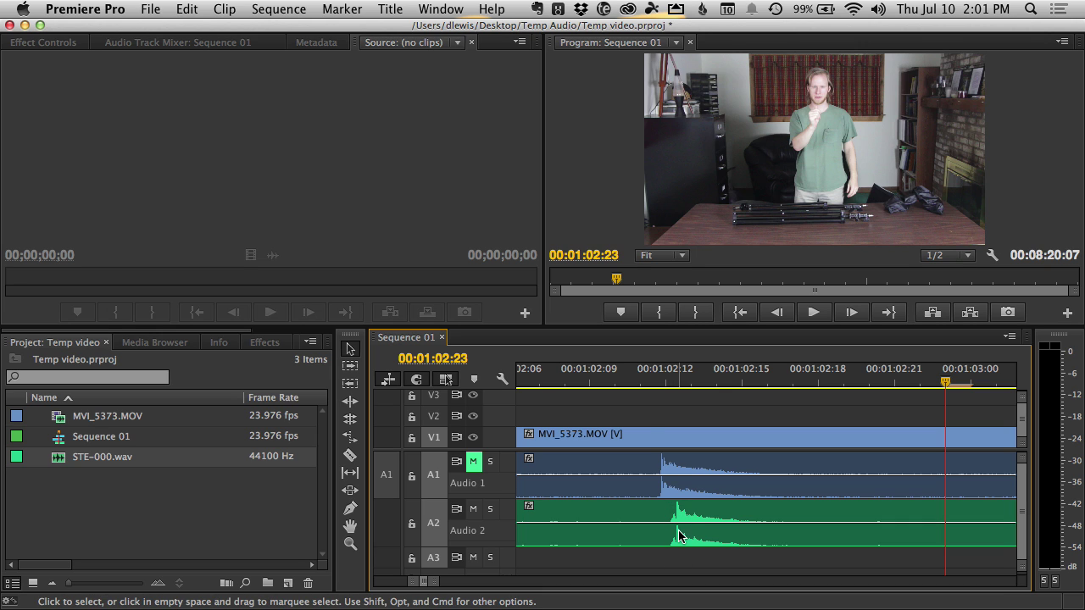
left_click(662, 467)
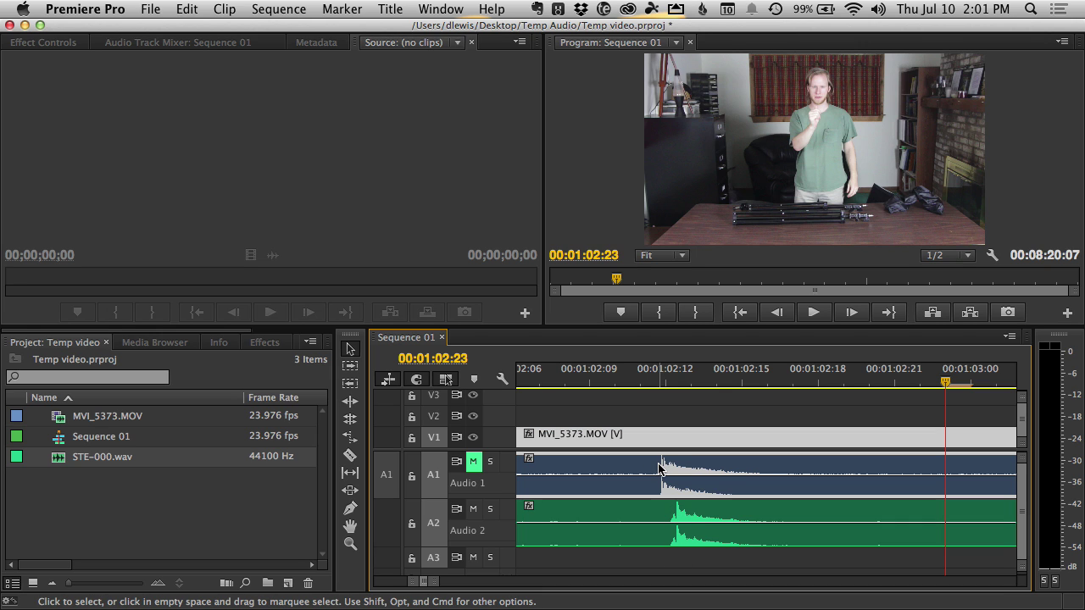
left_click(670, 519)
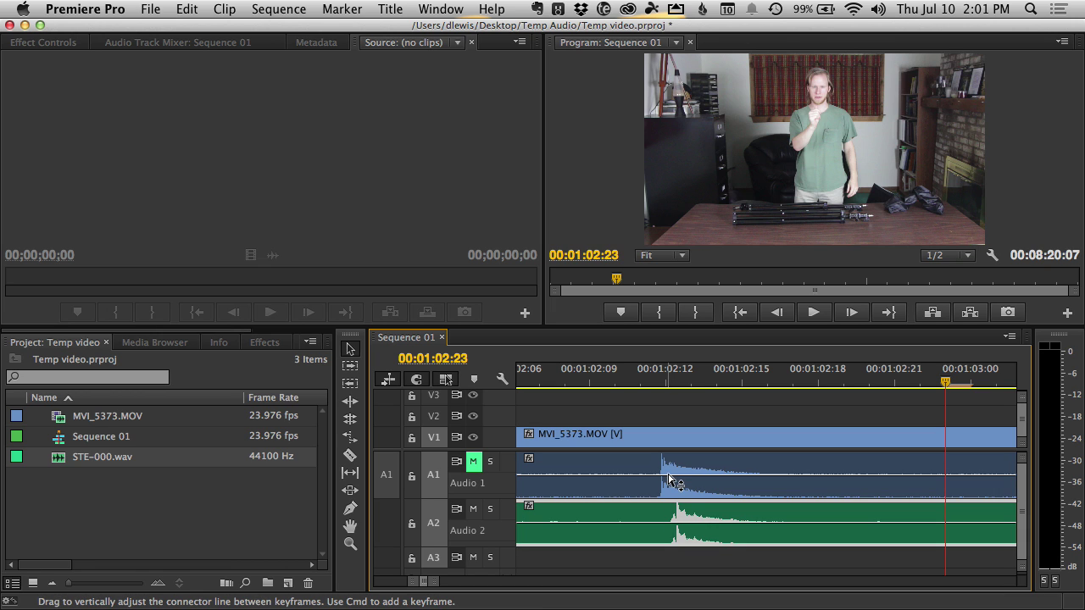
left_click(664, 387)
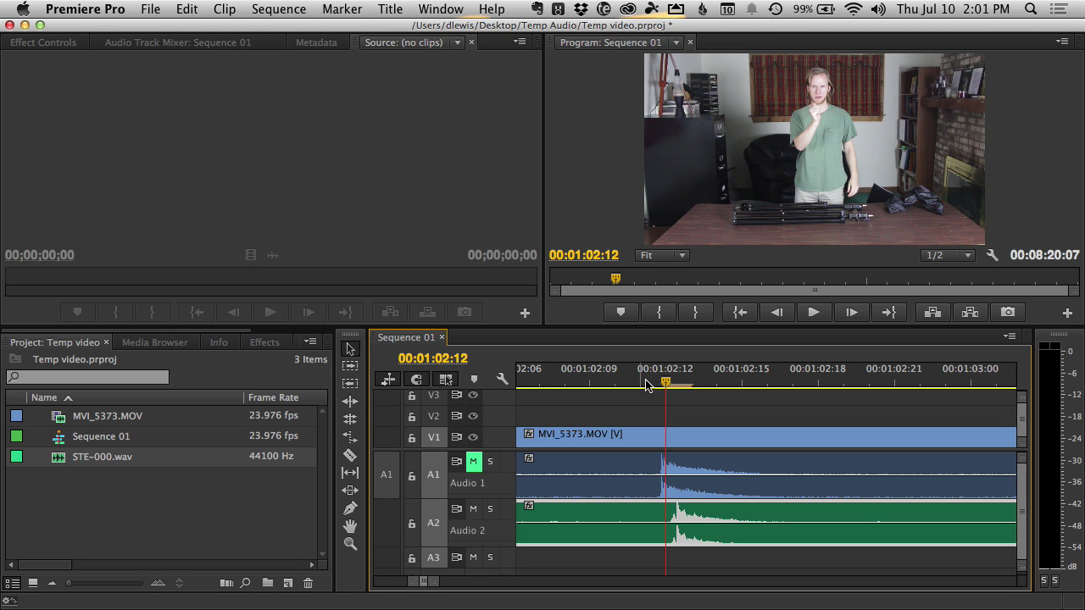
left_click(646, 386)
left_click(666, 386)
left_click(640, 386)
left_click(665, 386)
left_click(691, 386)
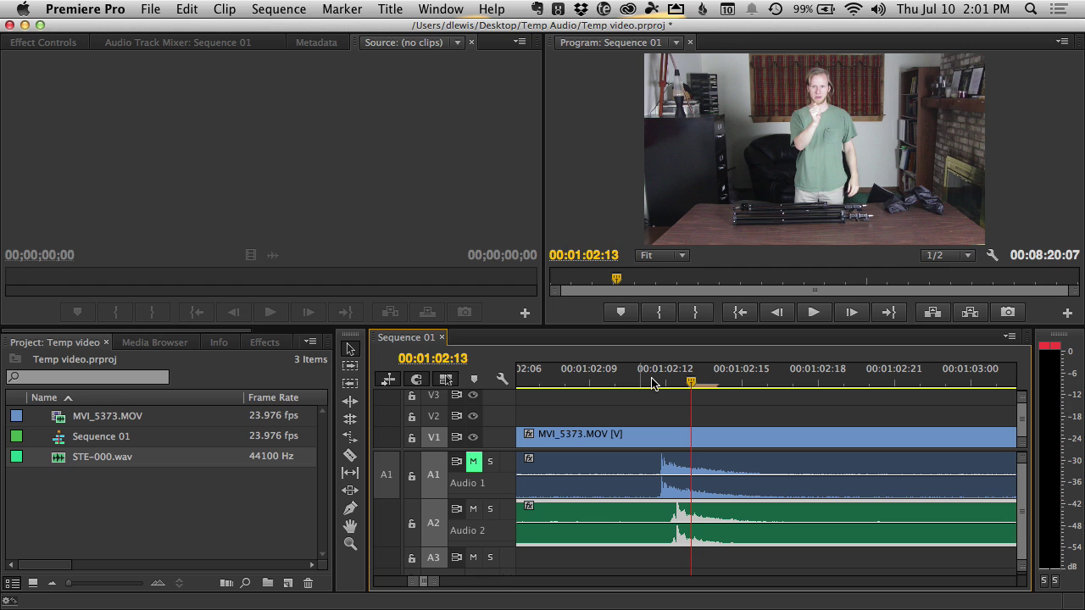
left_click(666, 386)
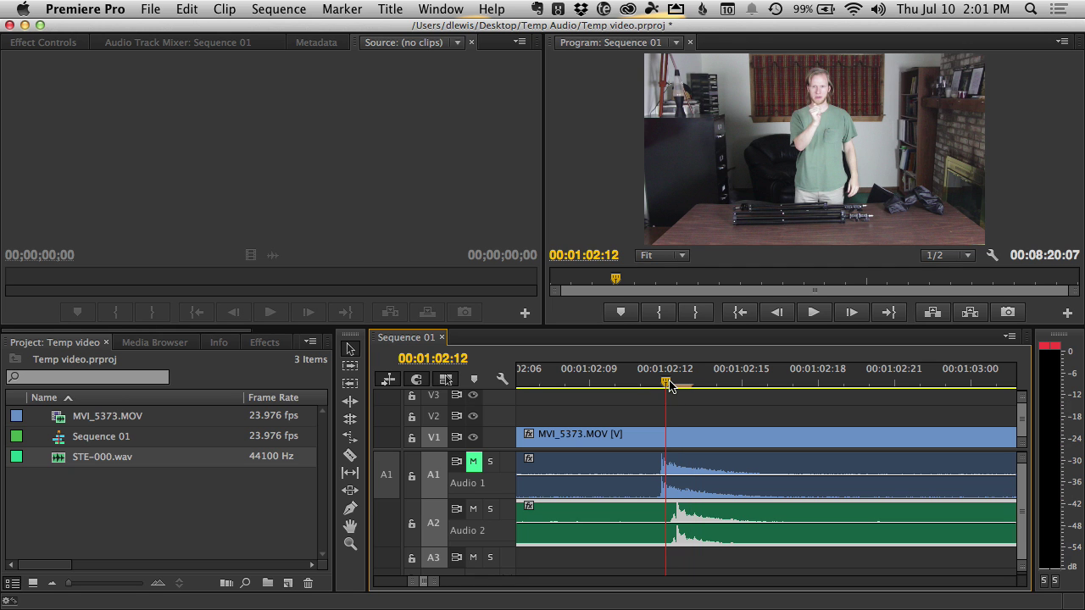
Step: Nudge STE-000.wav one frame earlier, then one frame later against the clap
left_click(722, 532)
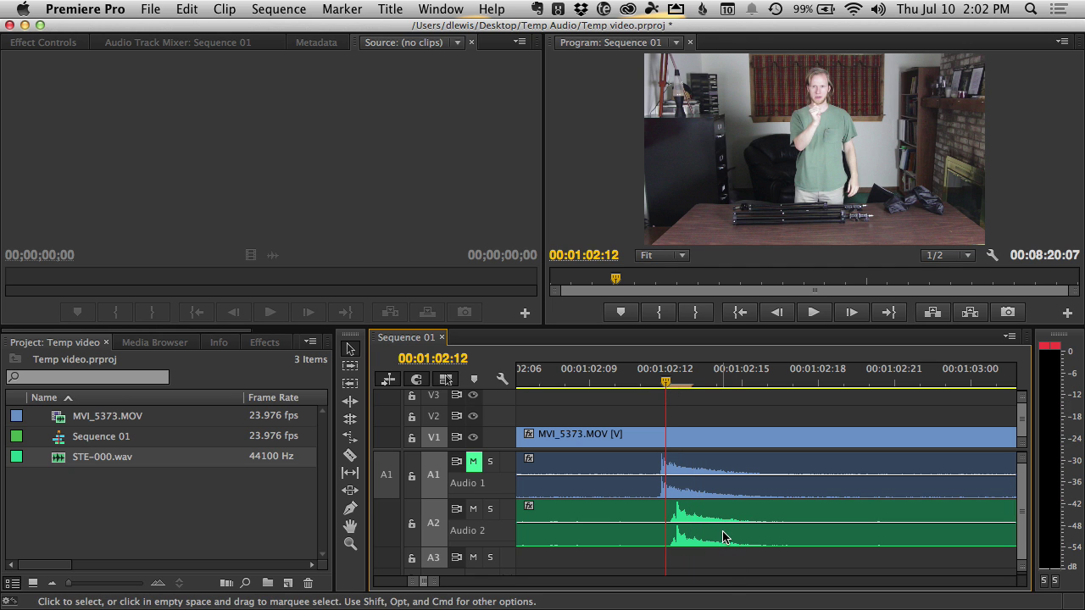
left_click_drag(722, 534, 703, 535)
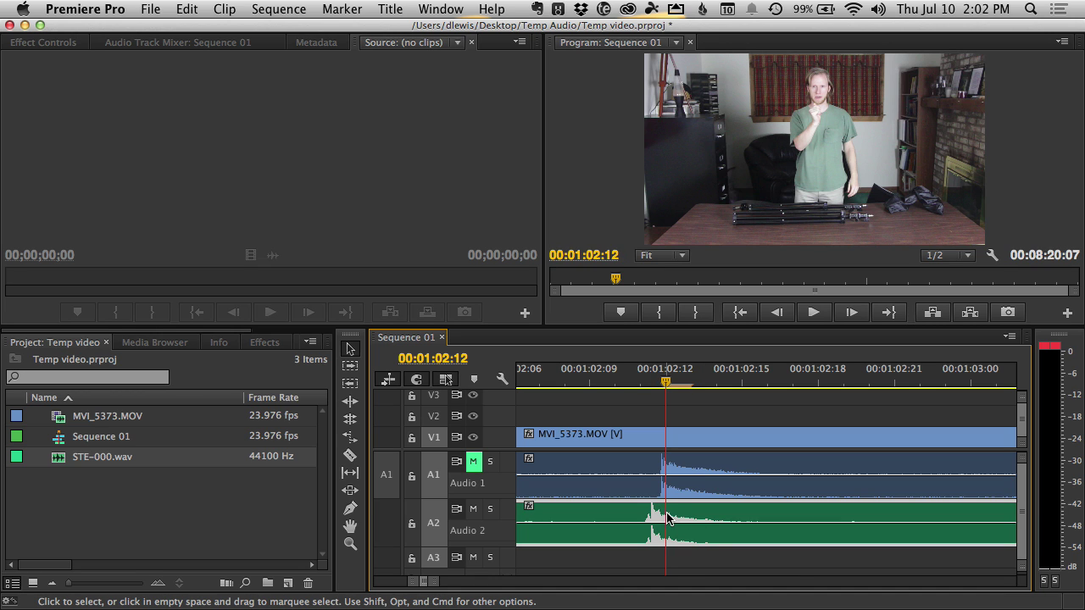
left_click_drag(667, 518, 692, 519)
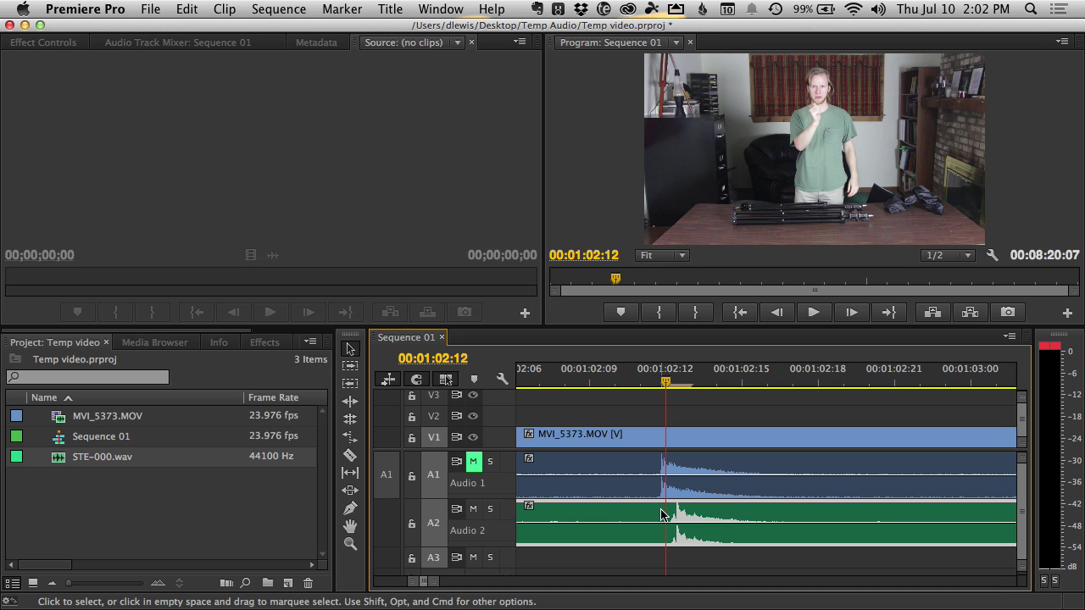
left_click(216, 445)
right_click(121, 435)
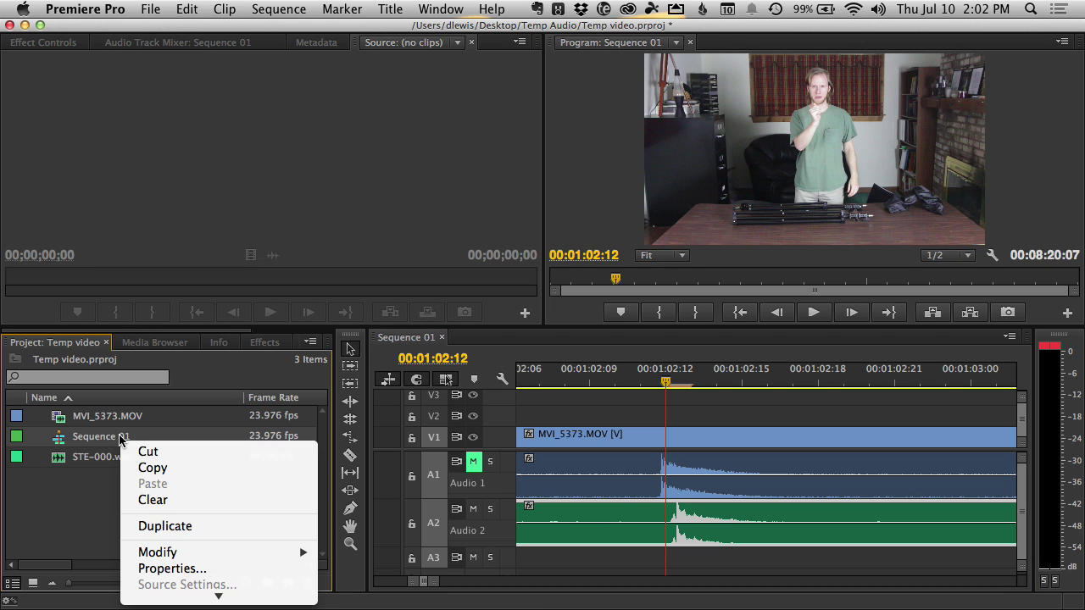
mouse_move(206, 600)
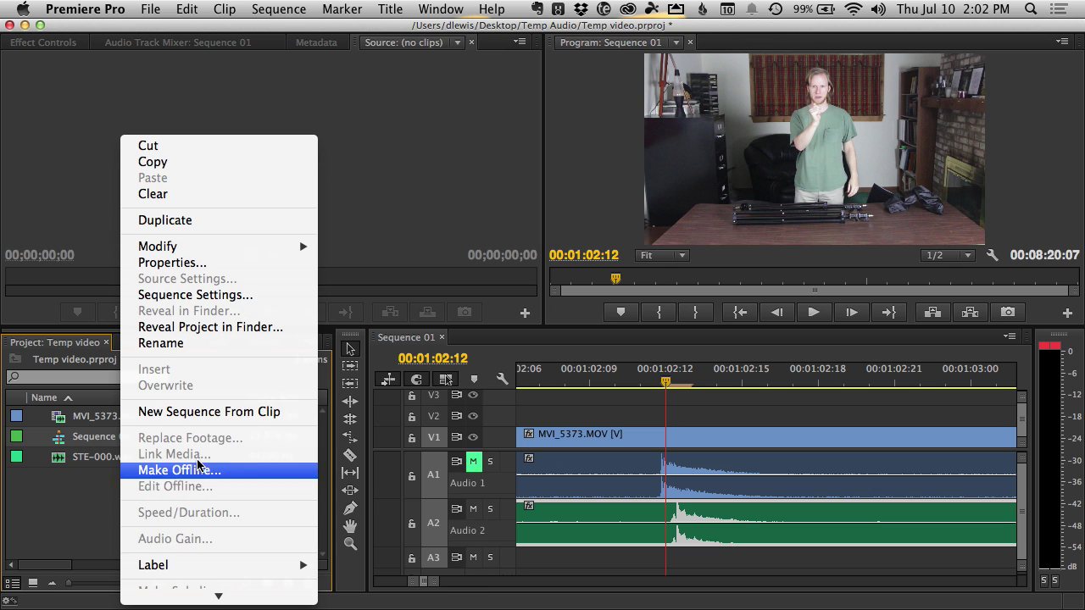
left_click(222, 296)
left_click(513, 112)
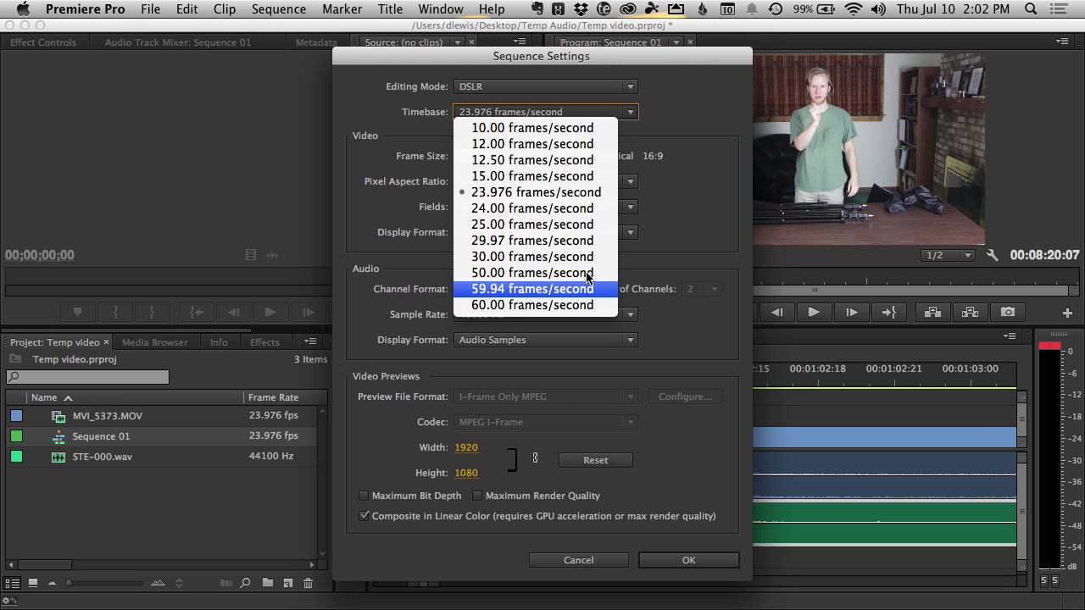
left_click(718, 230)
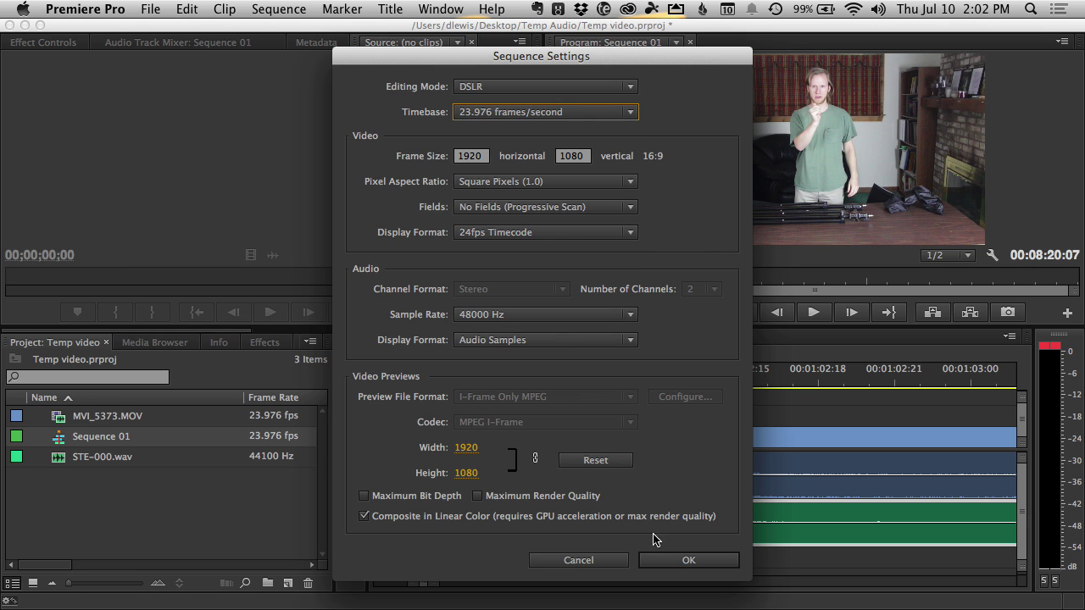
left_click(585, 563)
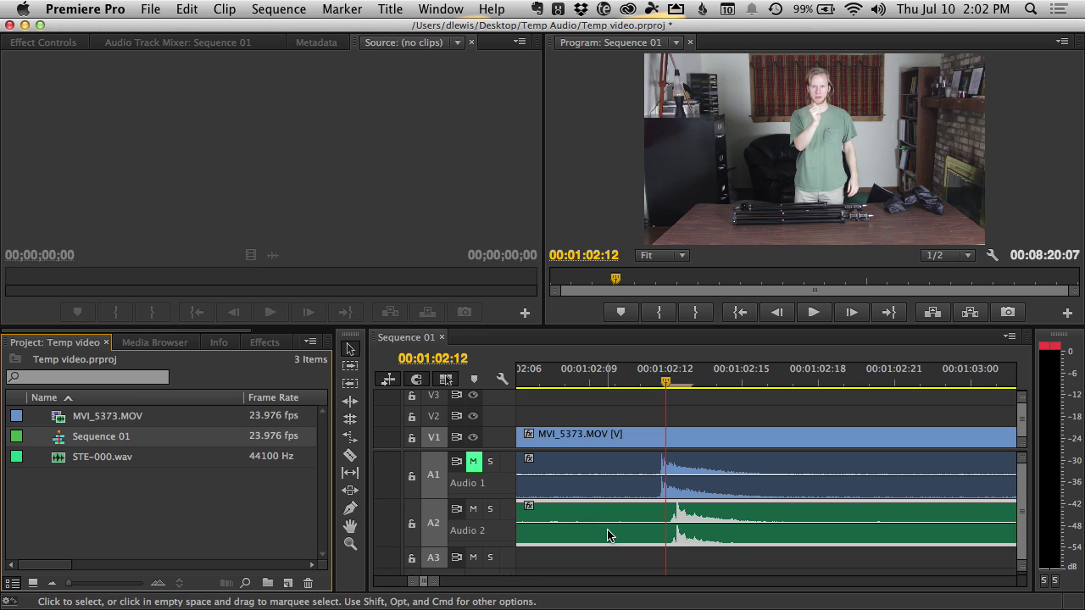
Step: Check the A2 clip's context menu, then select STE-000.wav in the Project panel
right_click(607, 535)
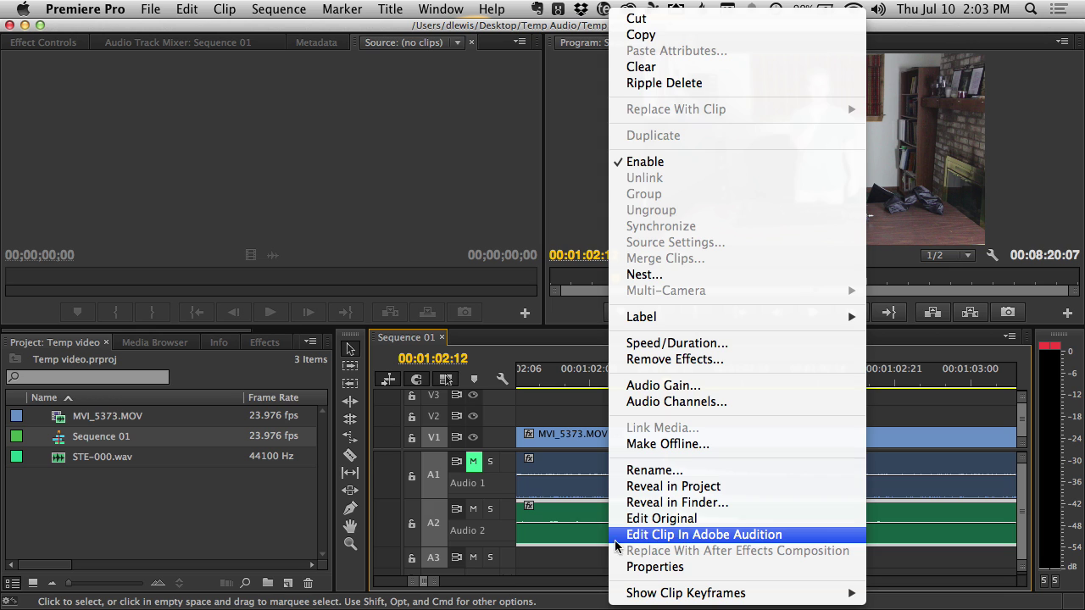
left_click(598, 561)
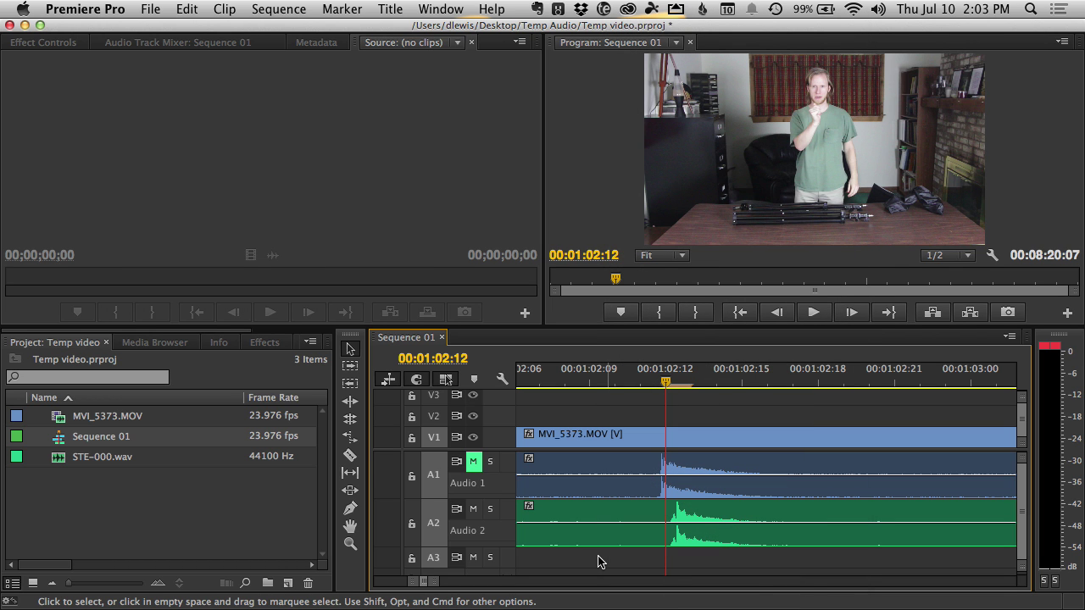
left_click(127, 460)
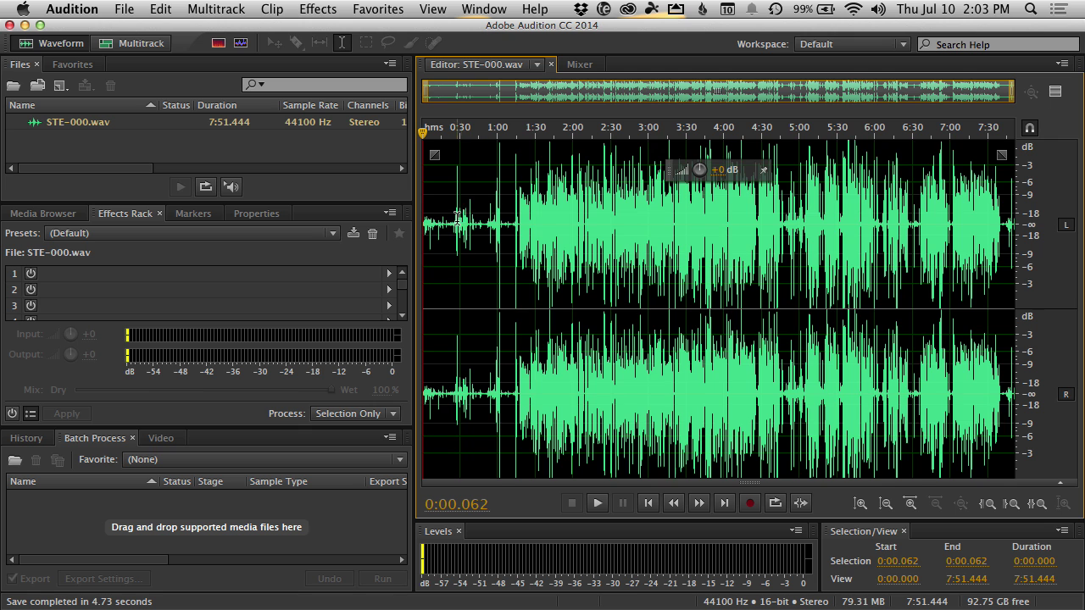
Step: Zoom the waveform into the start of STE-000.wav, spanning 0:00.000–0:00.874
scroll(457, 219, "up", 6)
scroll(475, 241, "left", 10)
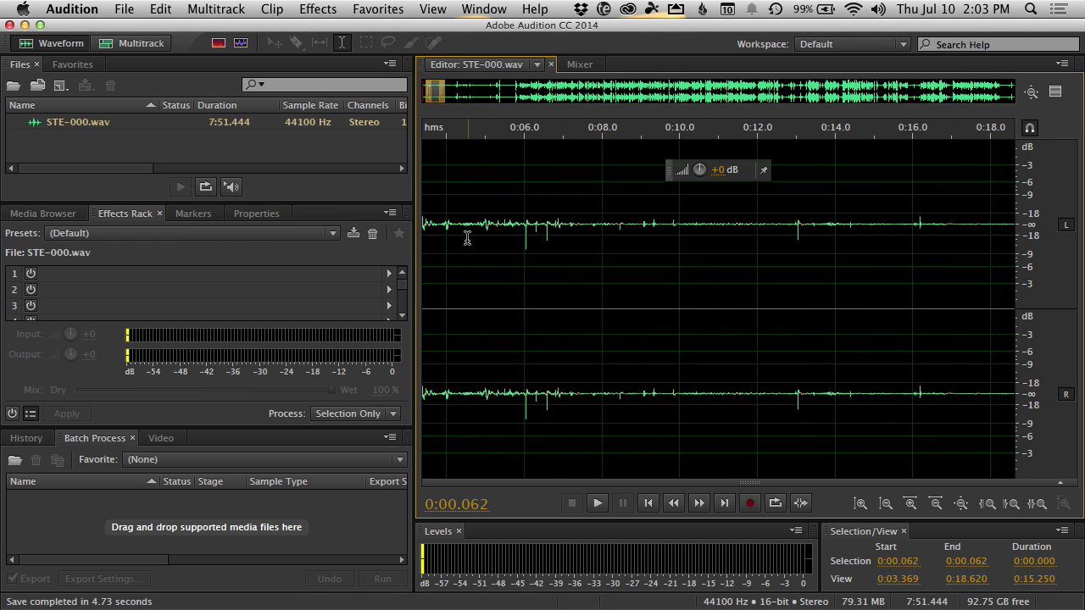
scroll(438, 221, "up", 1)
scroll(438, 220, "up", 4)
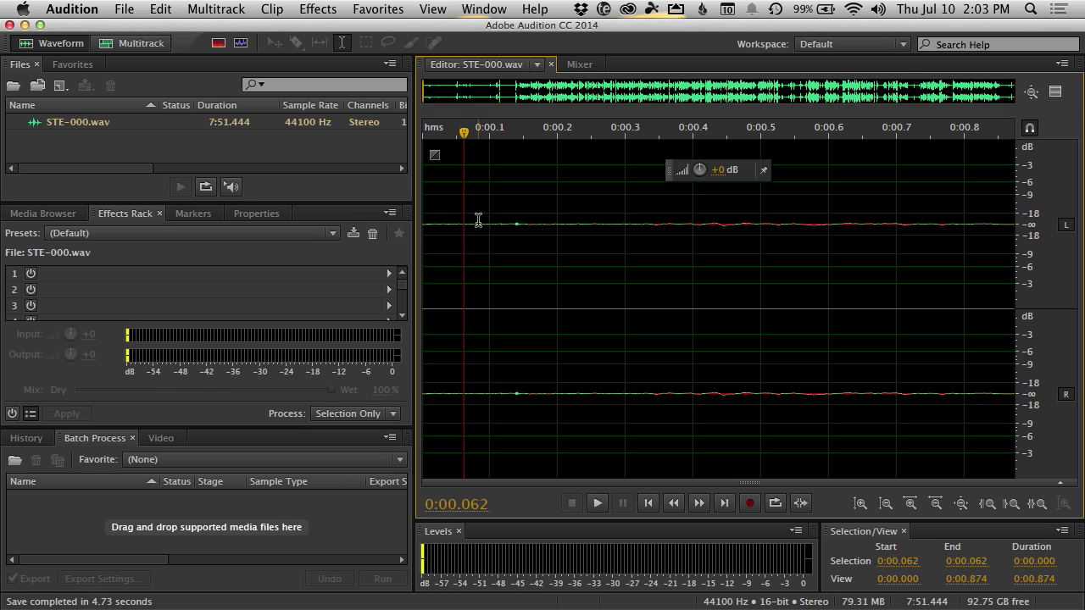
left_click(161, 10)
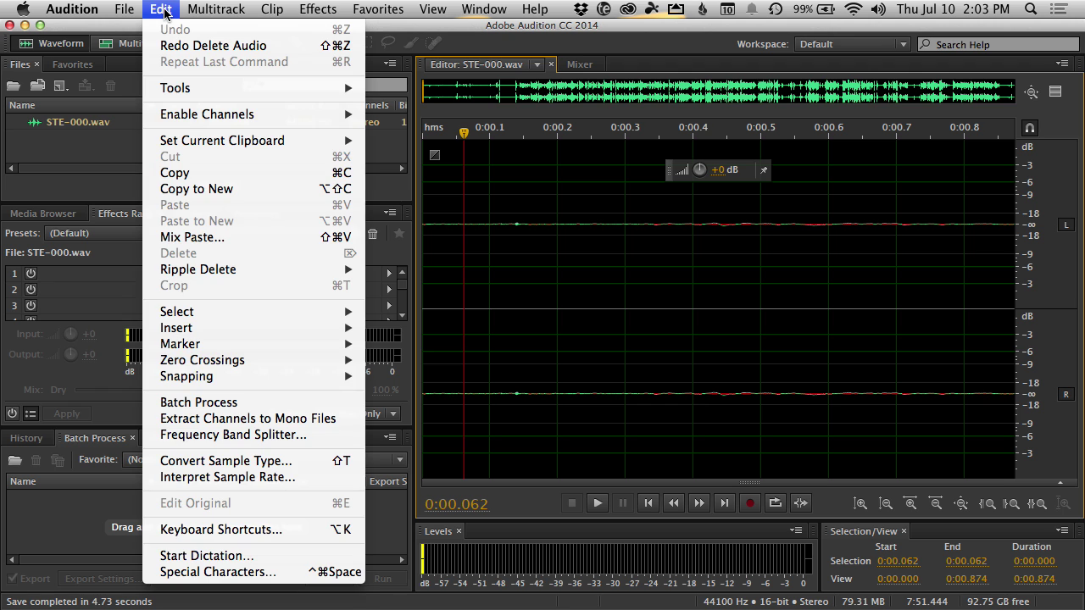
mouse_move(297, 381)
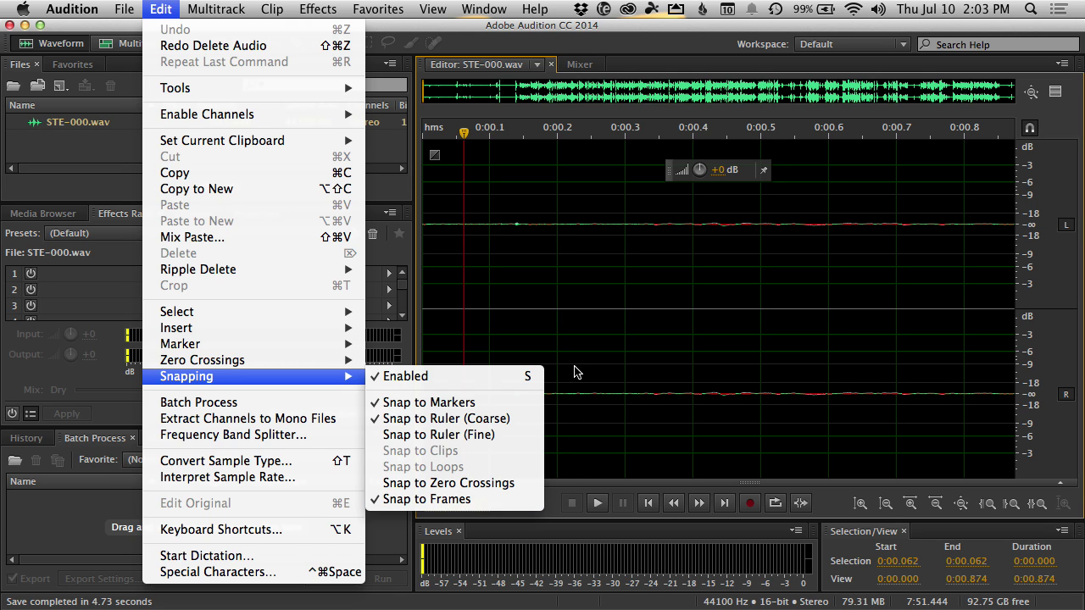
left_click(491, 200)
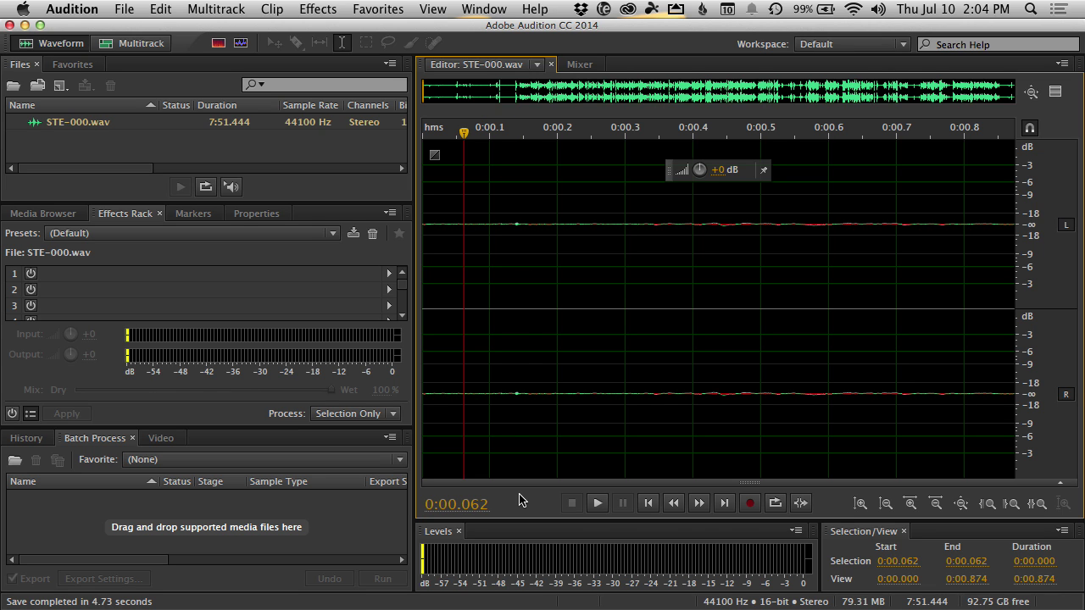
left_click(489, 200)
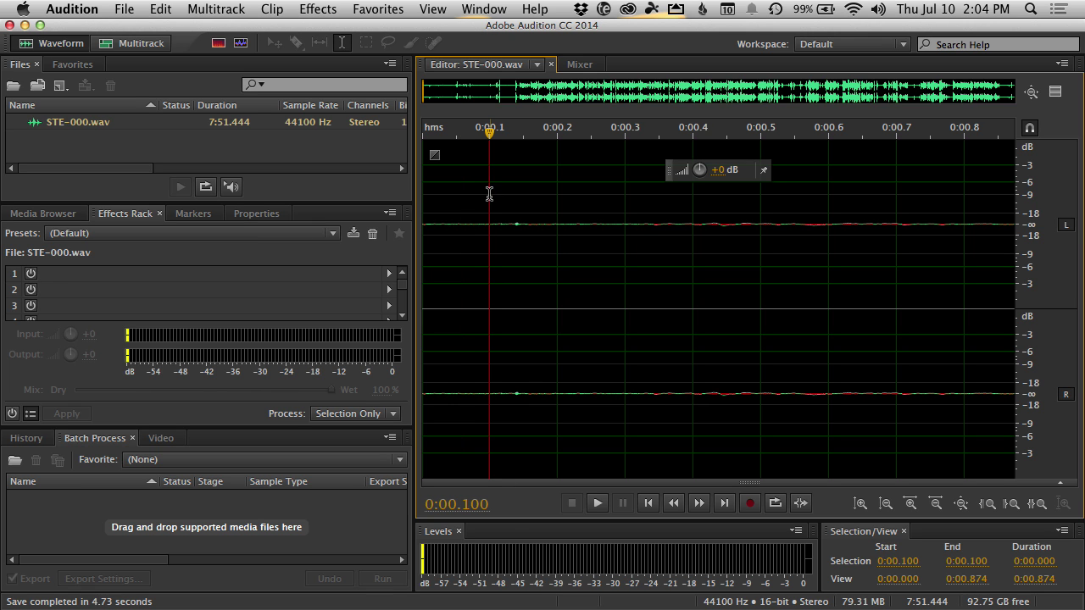
left_click_drag(489, 203, 508, 221)
scroll(479, 224, "up", 3)
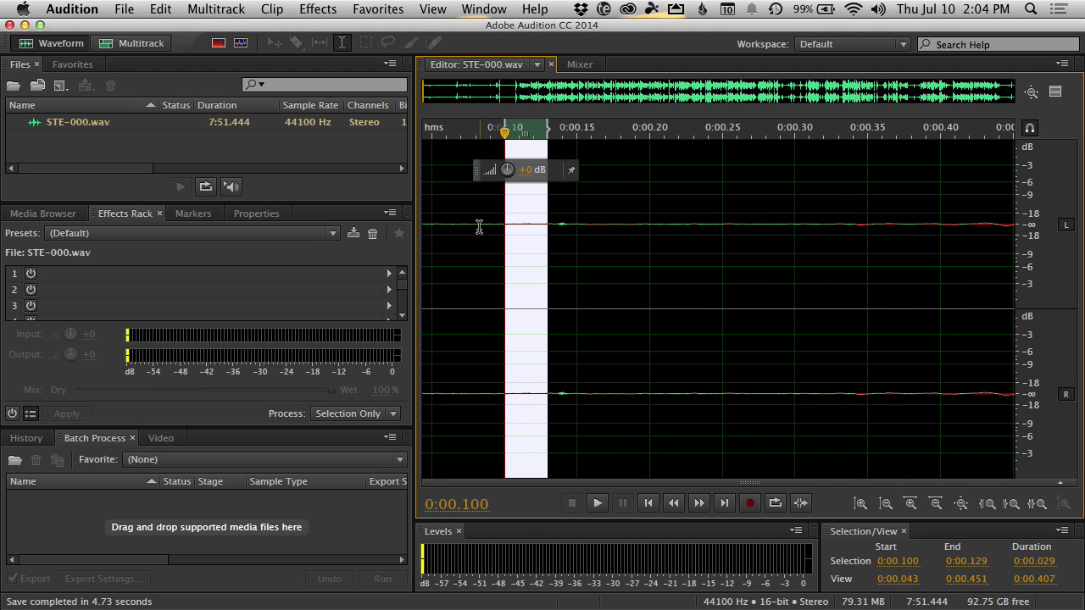
scroll(481, 227, "up", 1)
scroll(482, 227, "left", 1)
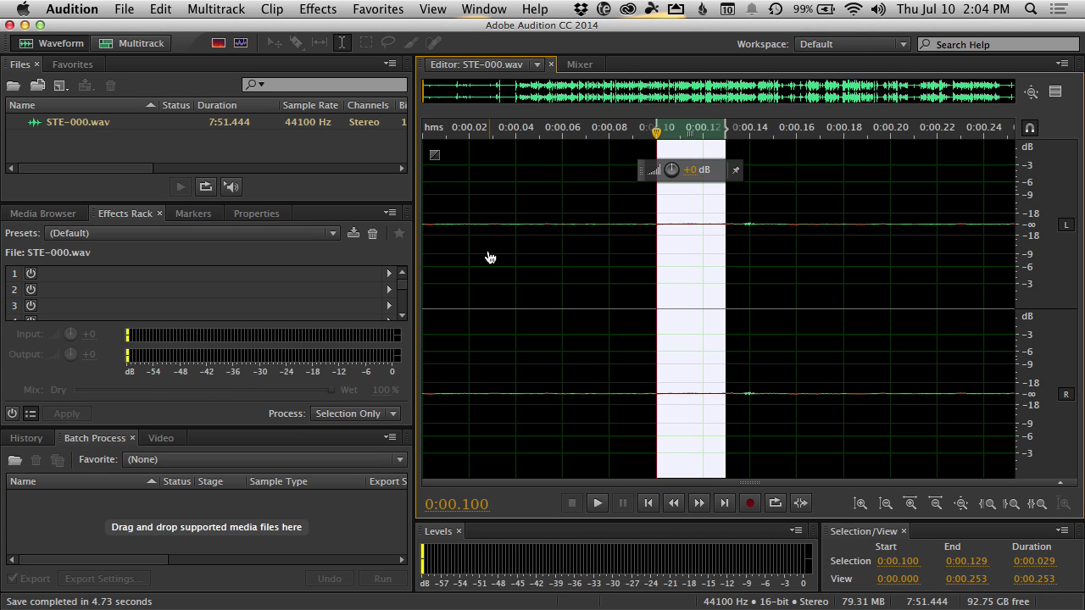
key("super+Tab")
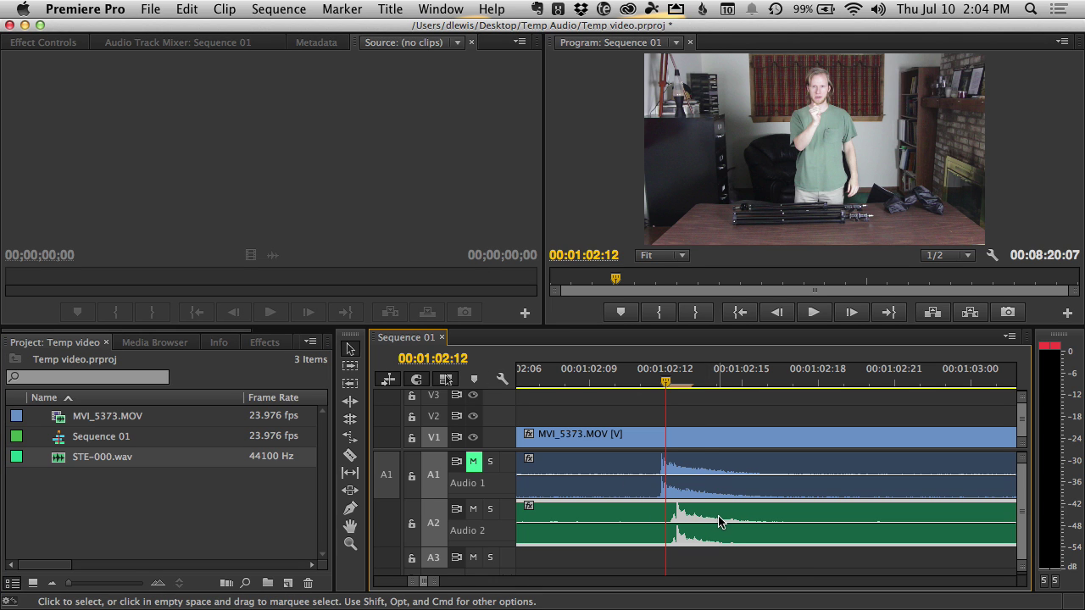
left_click_drag(721, 520, 696, 517)
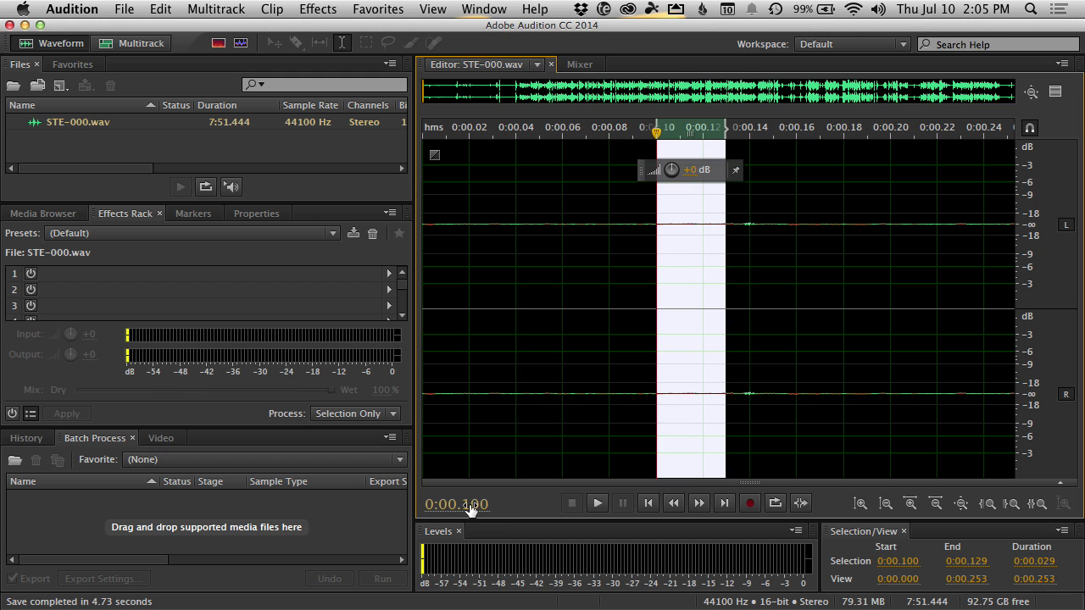
Step: Set a Custom 96 fps time format, so the duration reads 00:07:51:42
right_click(468, 511)
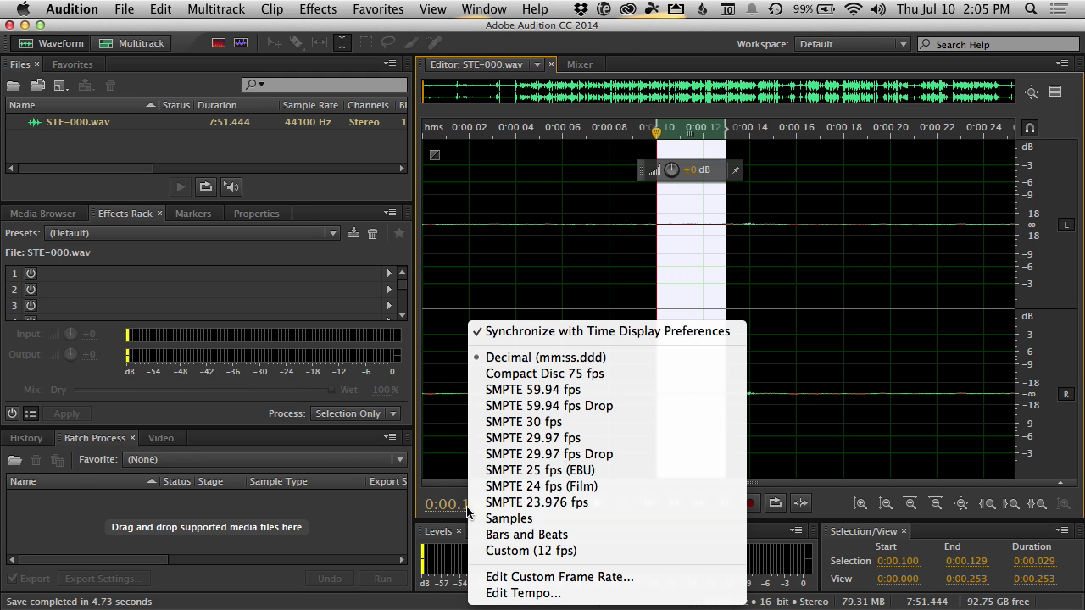
left_click(632, 580)
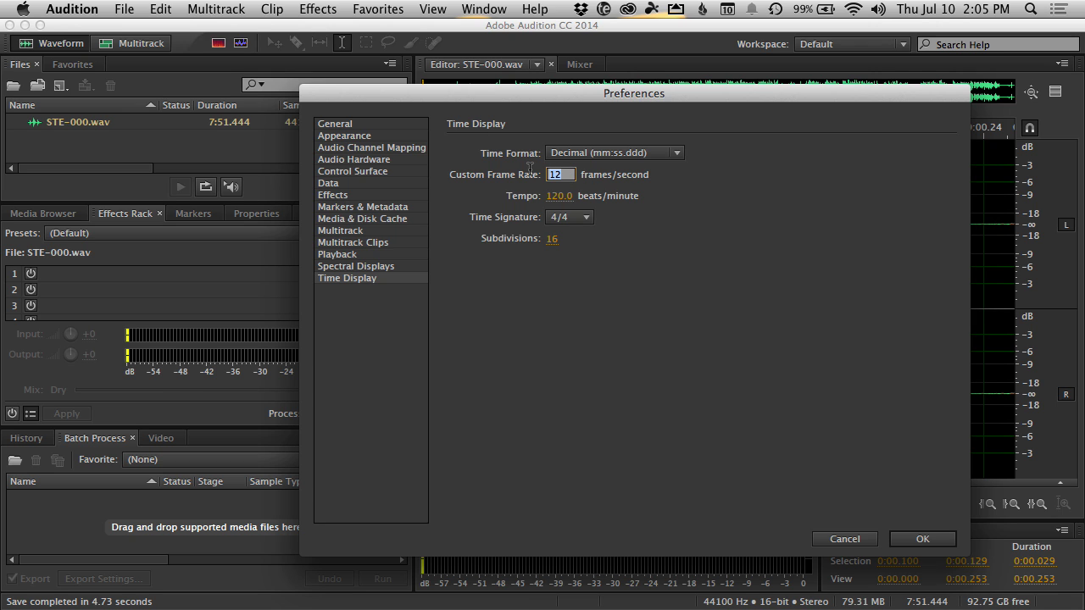
type("96")
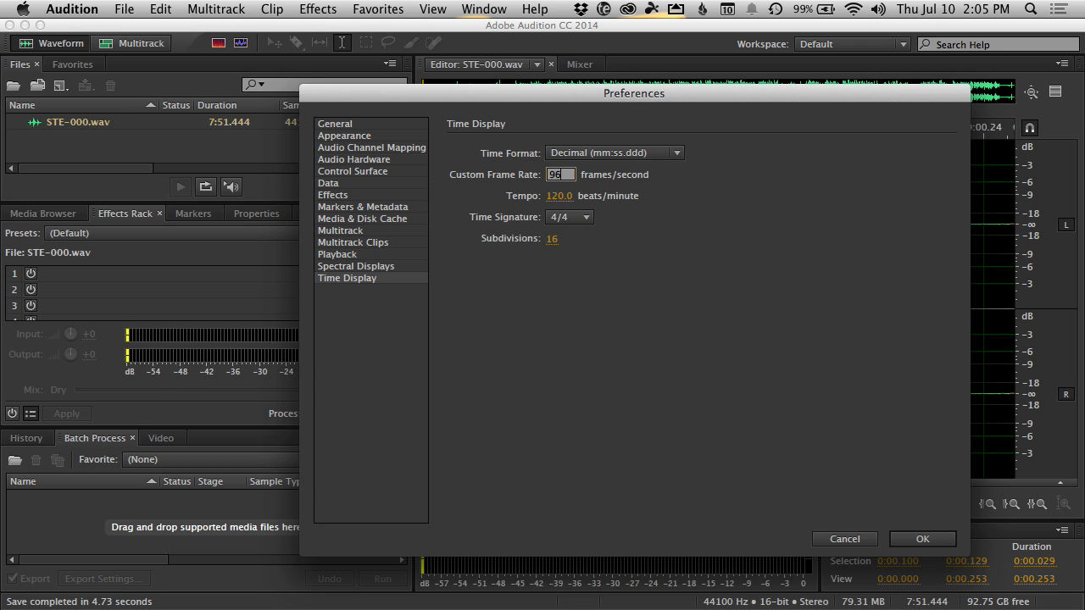
left_click(597, 154)
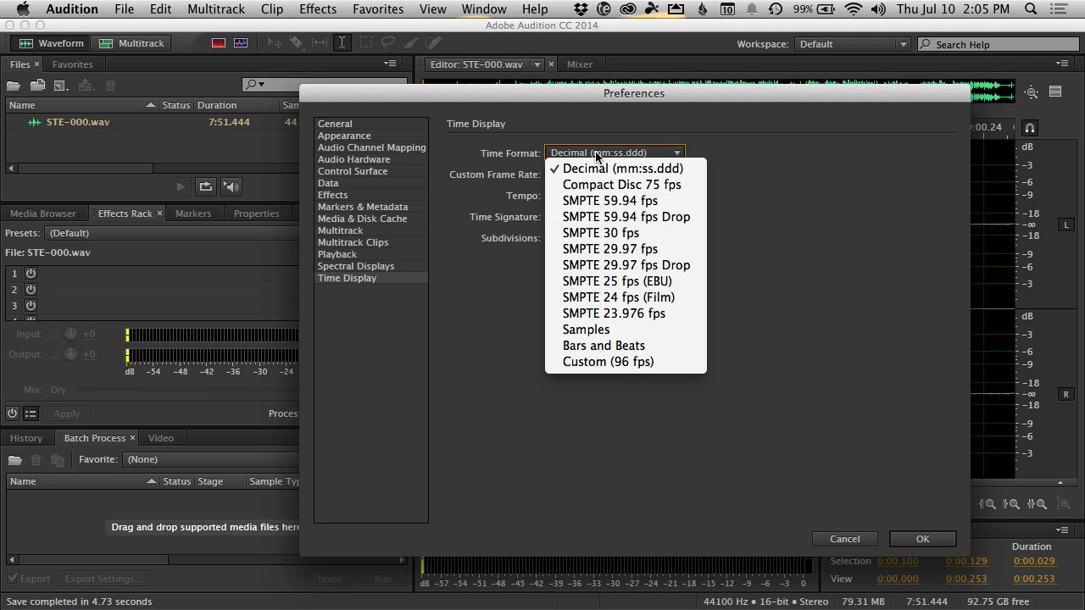
left_click(649, 364)
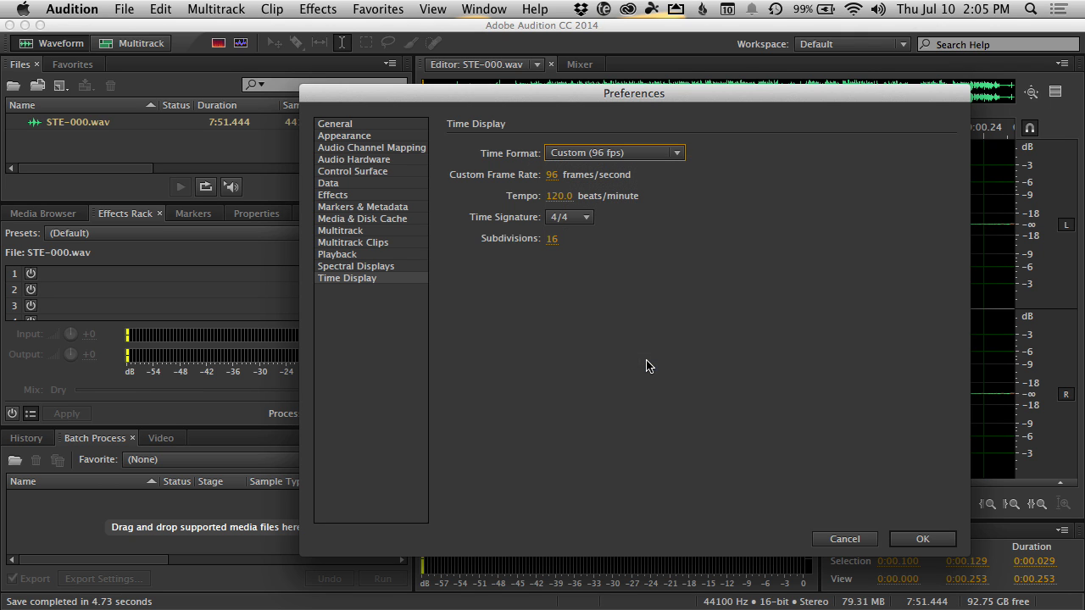
left_click(925, 539)
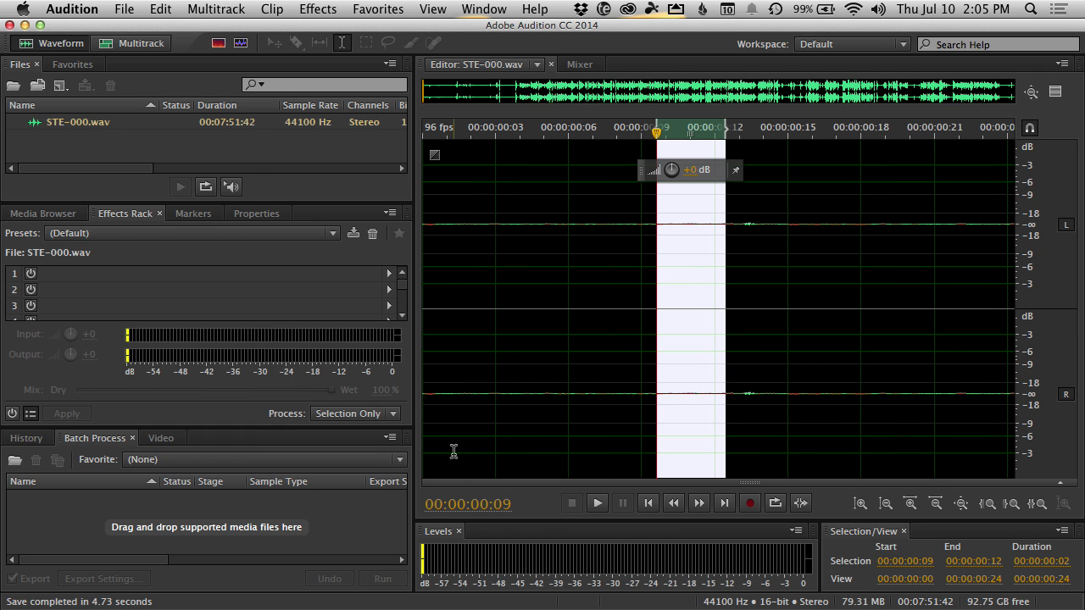
right_click(480, 506)
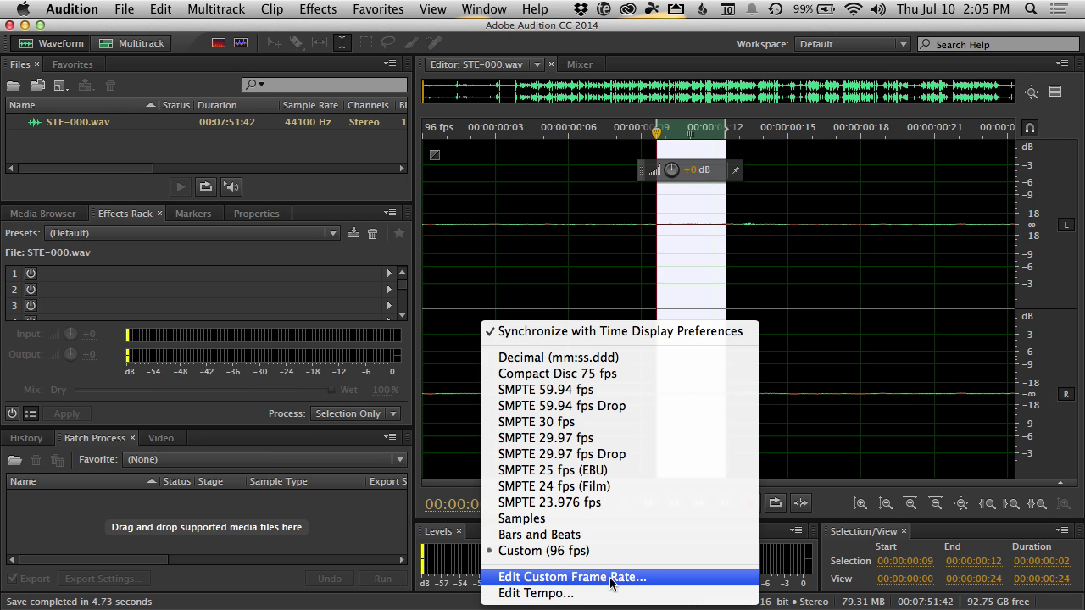
left_click(422, 520)
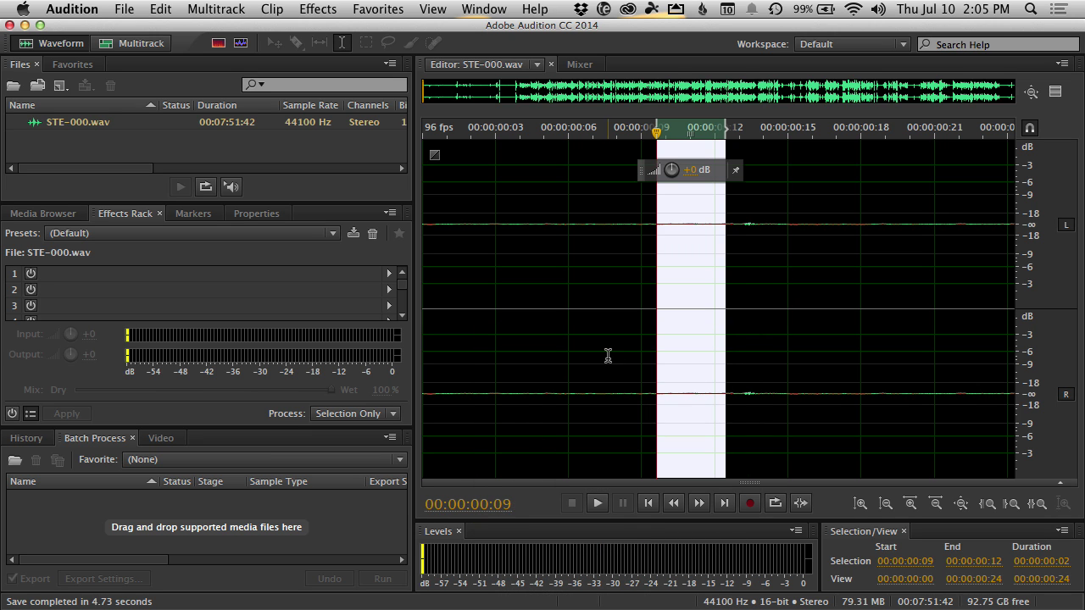
left_click(574, 266)
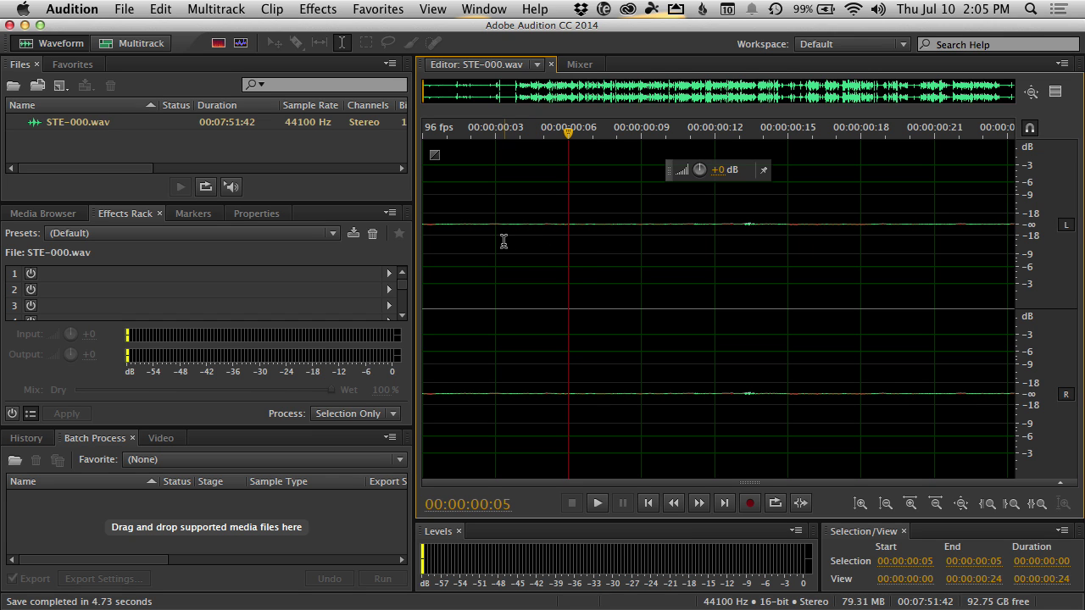
left_click_drag(496, 235, 522, 237)
left_click(641, 240)
Step: Delete frames 00:00:00:00–00:00:00:02 from STE-000.wav, save it, and return to Premiere Pro
left_click(425, 224)
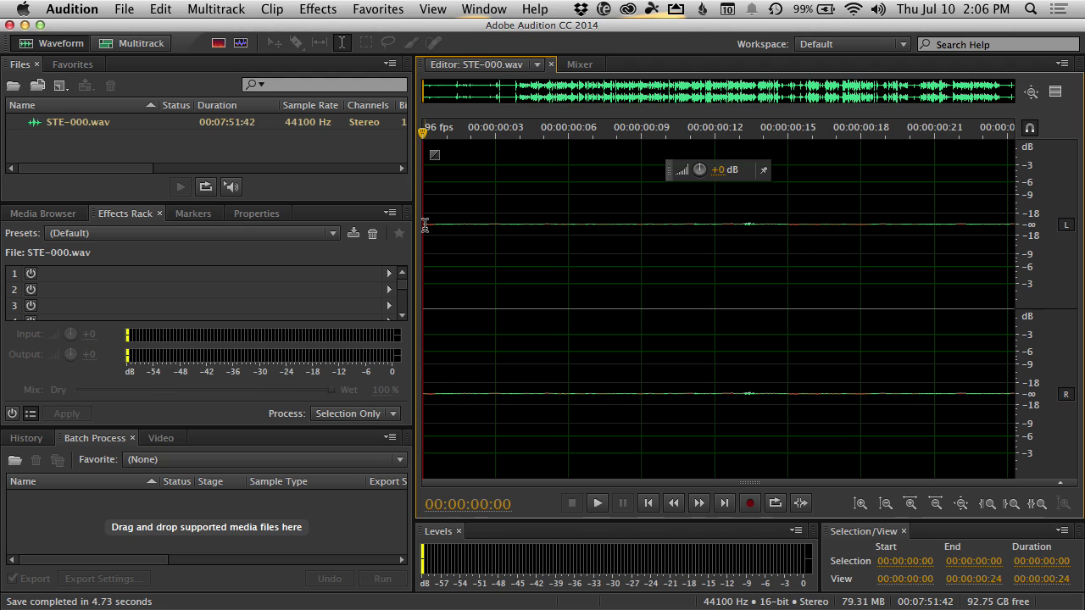
left_click_drag(429, 225, 470, 234)
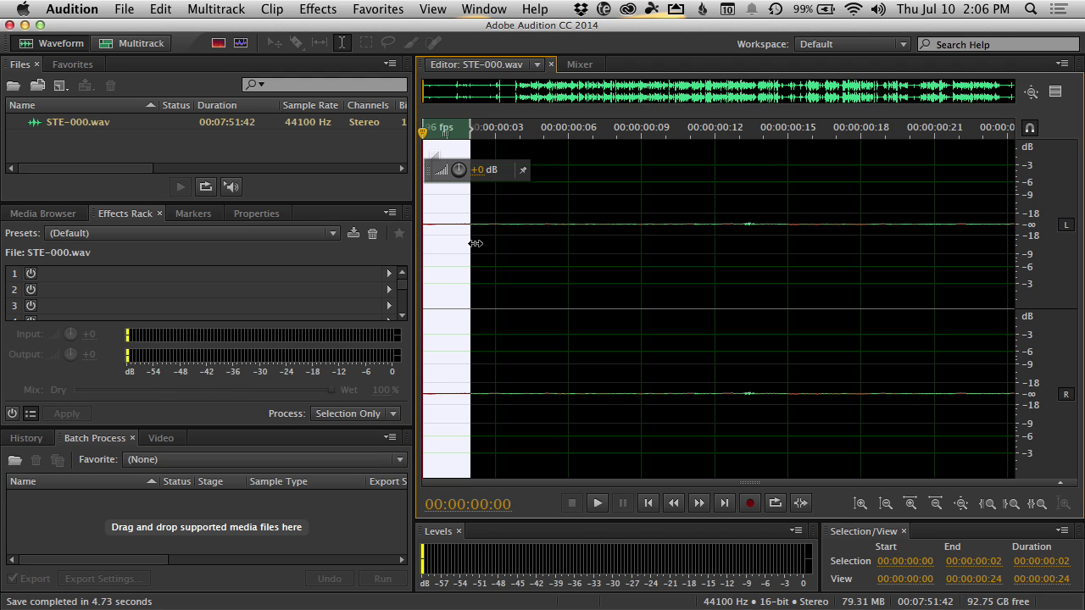
key("Delete")
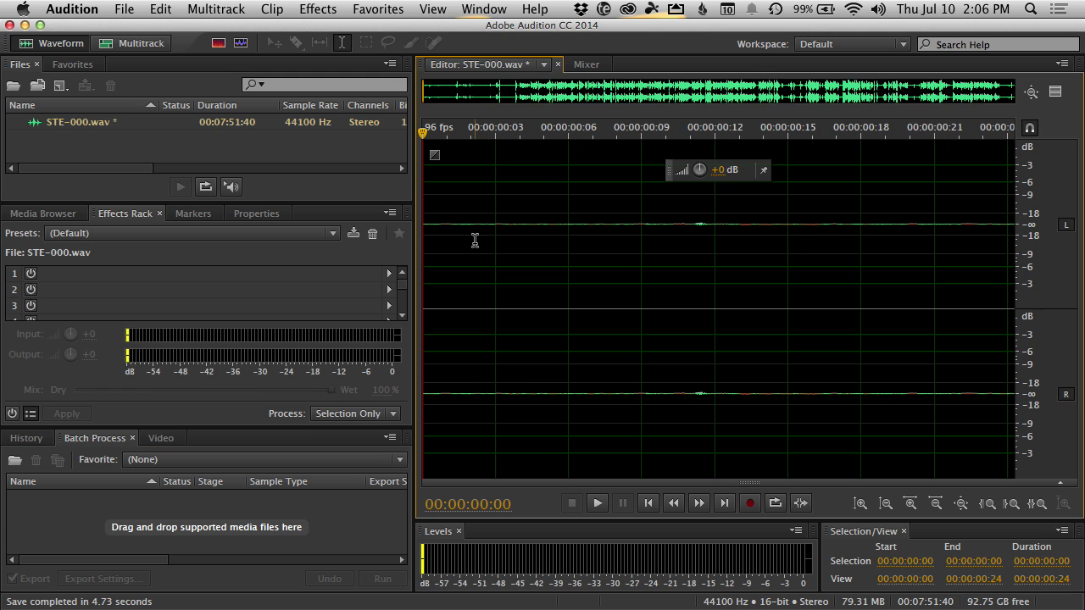
key("super+s")
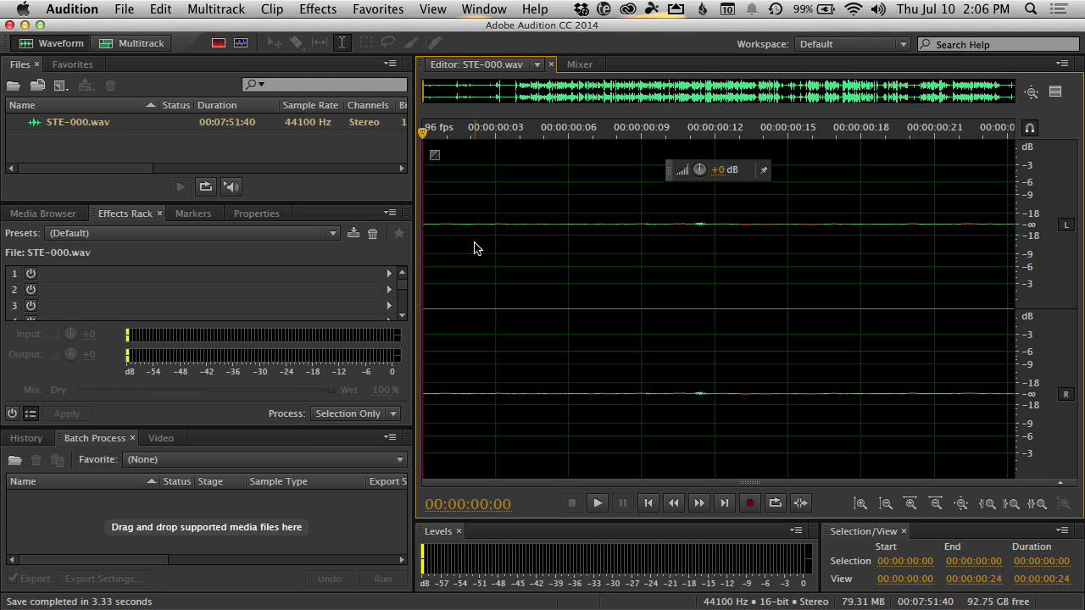
key("super+Tab")
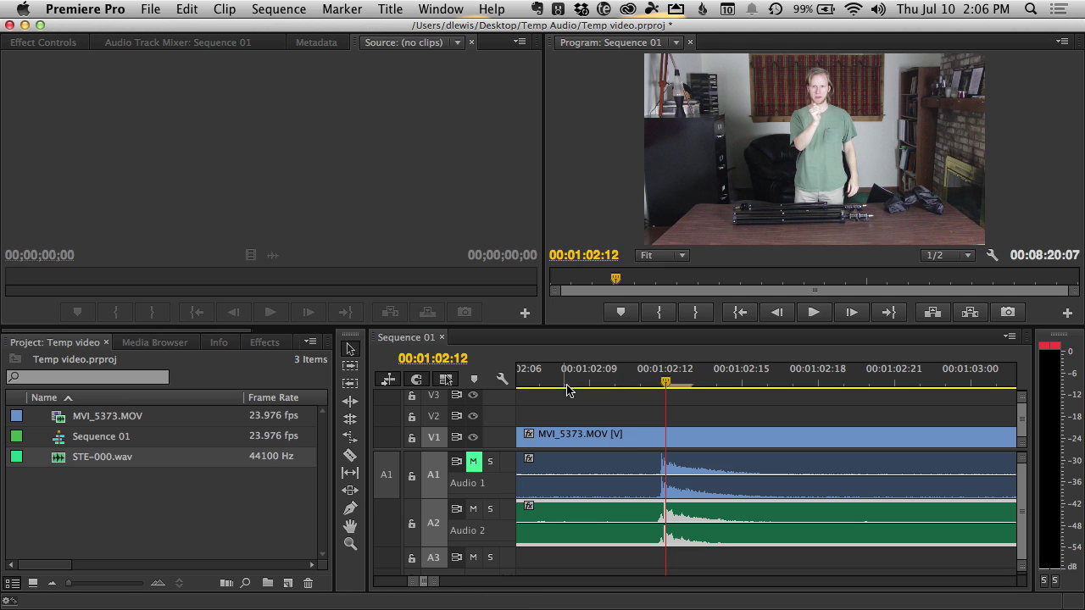
Step: Play through the clap to hear the trimmed lavalier aligned with the camera audio
scroll(586, 438, "down", 3, "alt")
scroll(594, 449, "up", 3)
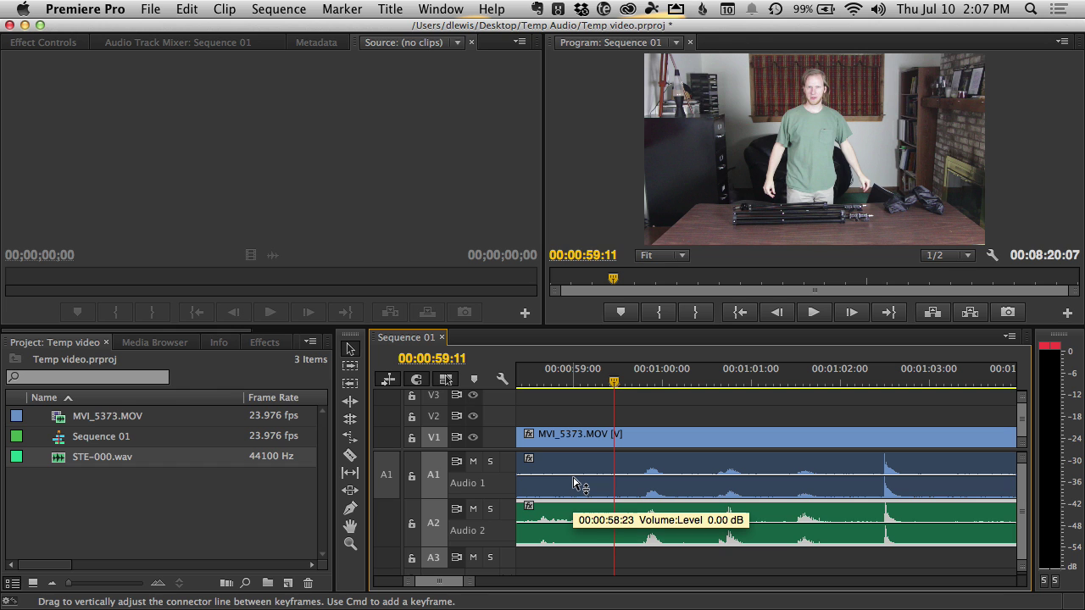
key("space")
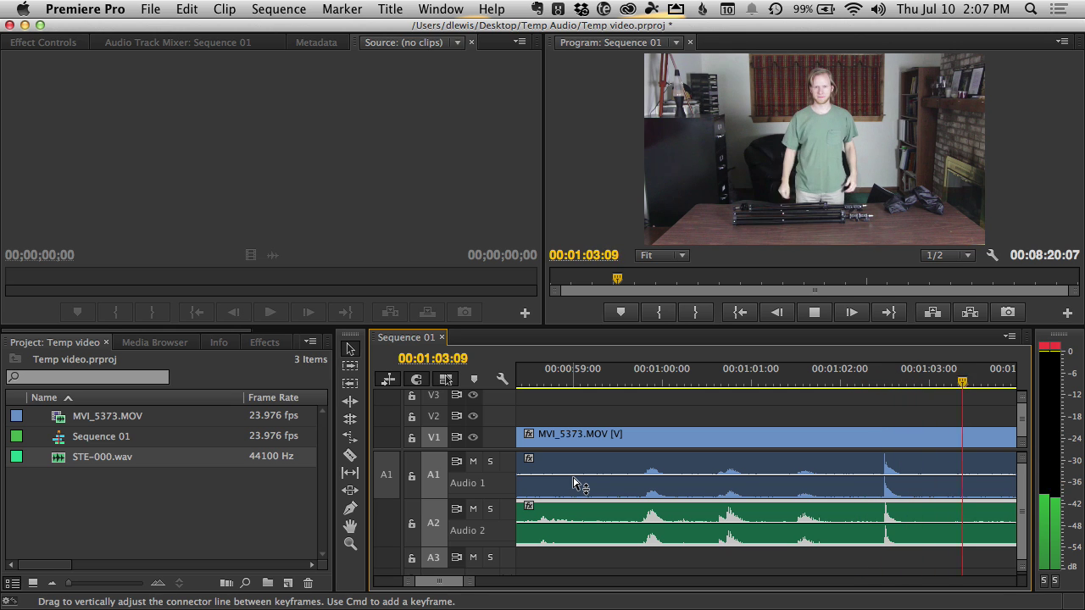
key("space")
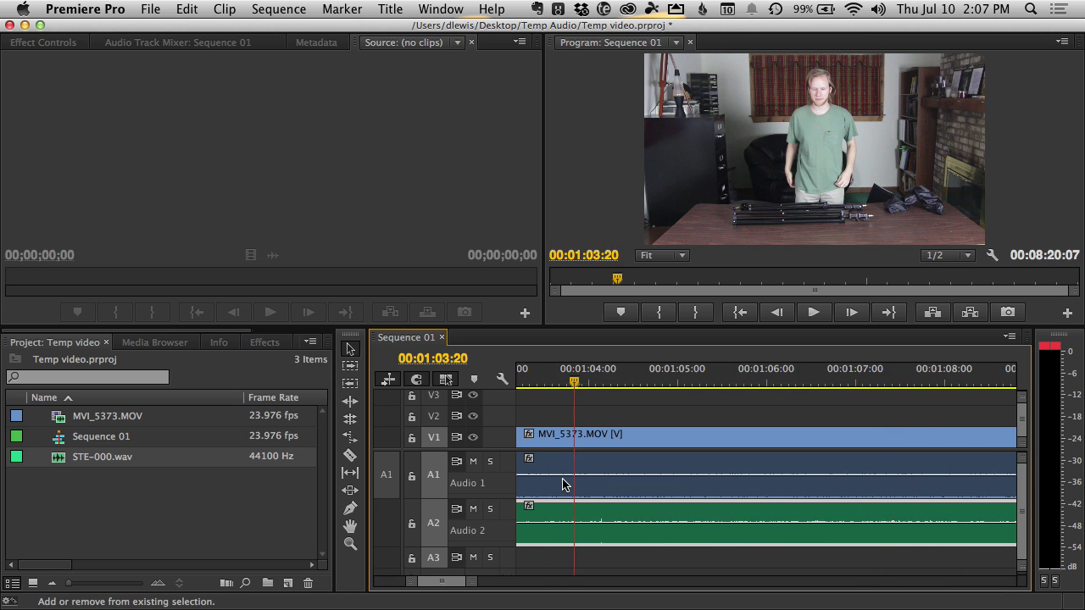
Step: Mute A1, zoom out, and play from about 00:03:17 to check the lavalier sync
scroll(565, 482, "up", 4)
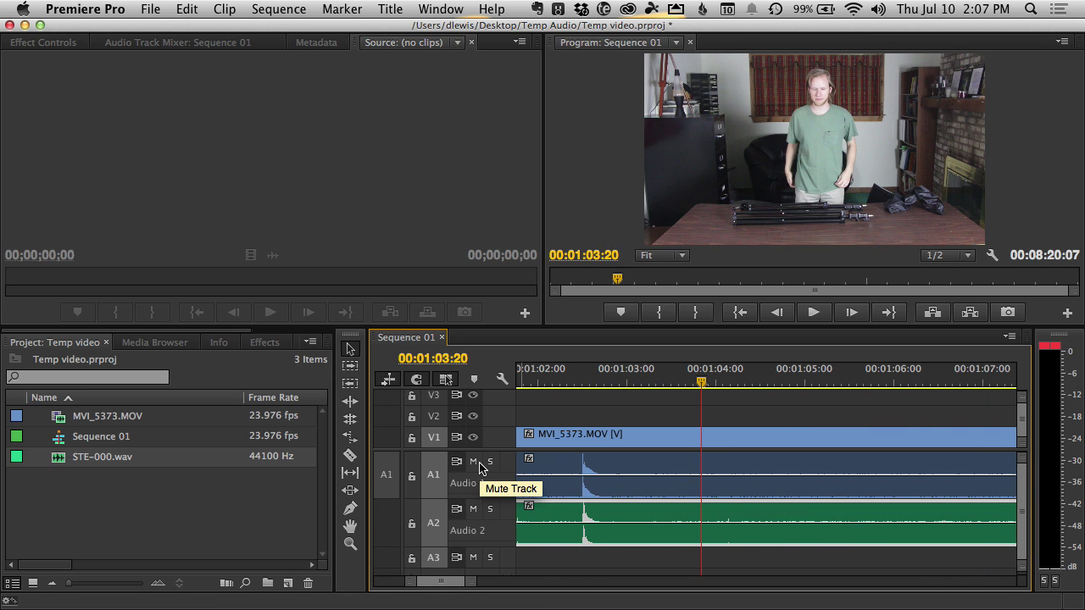
left_click(473, 461)
left_click(599, 473)
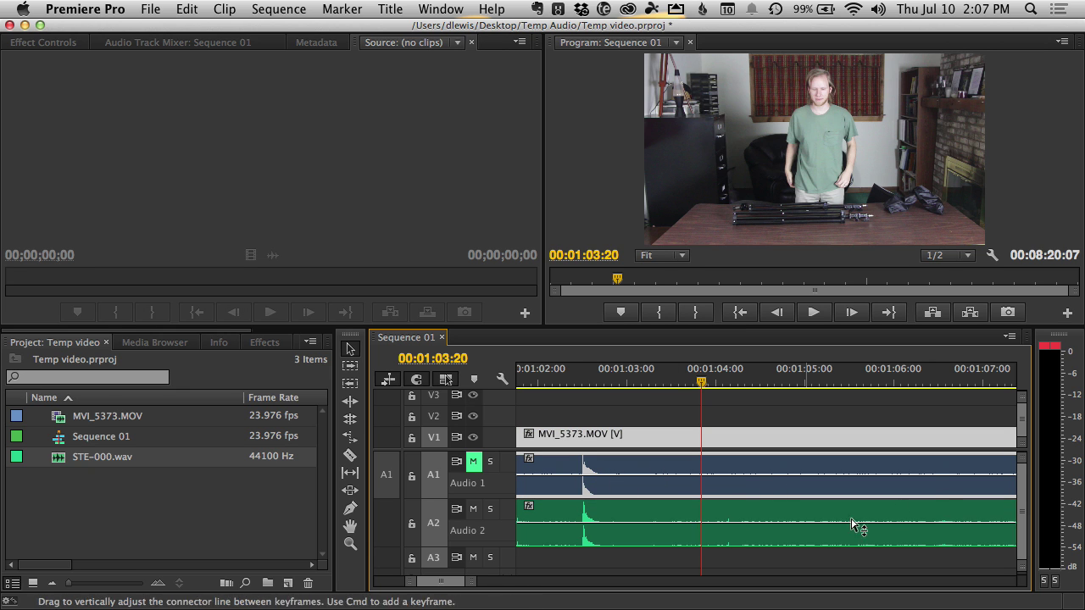
scroll(927, 487, "down", 6)
scroll(900, 506, "down", 8)
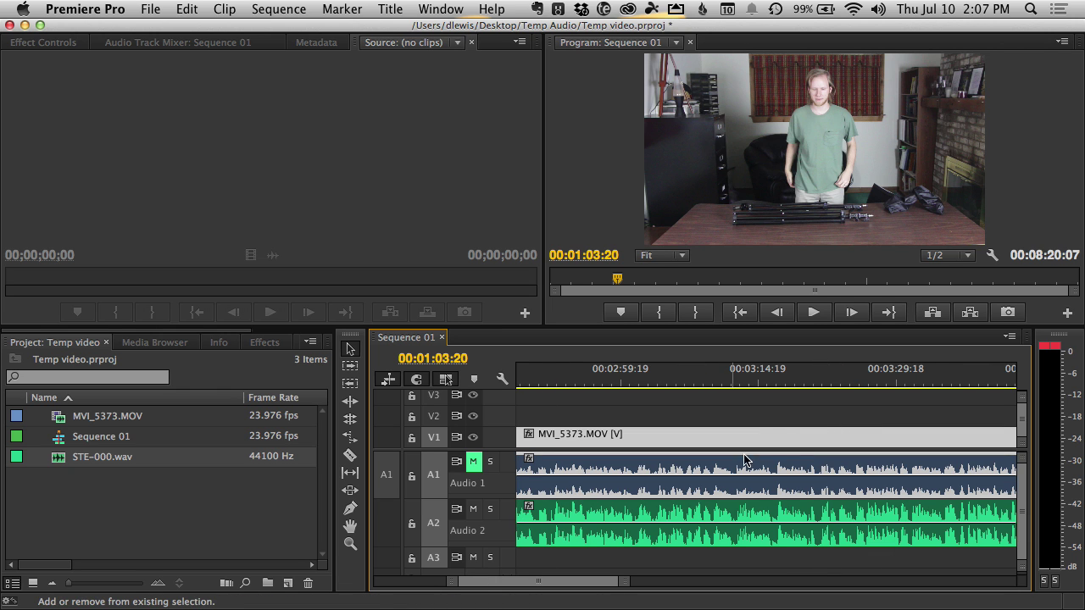
left_click(786, 382)
key("space")
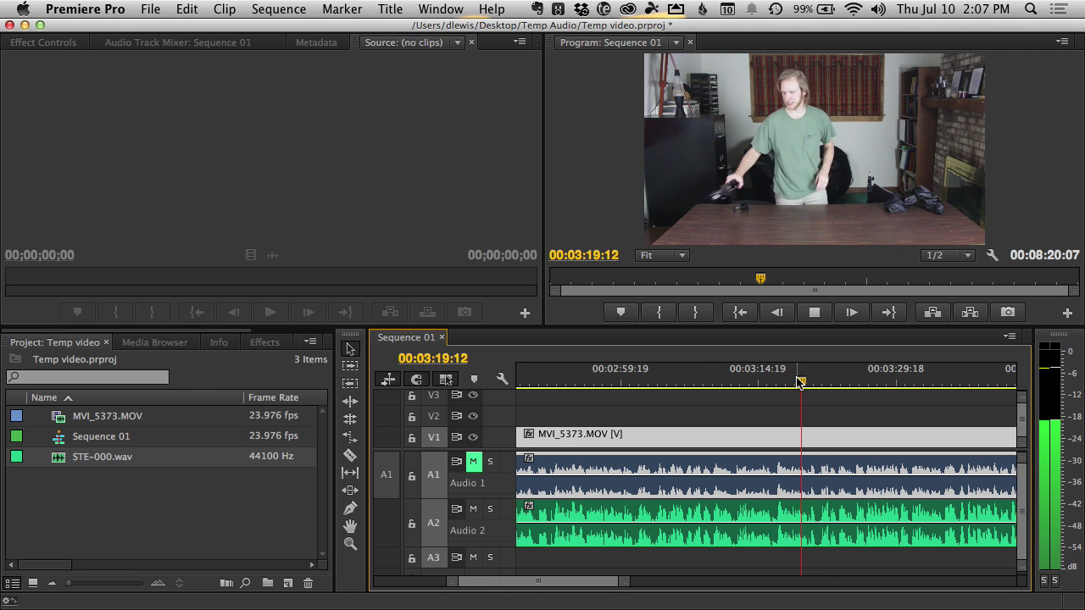
key("space")
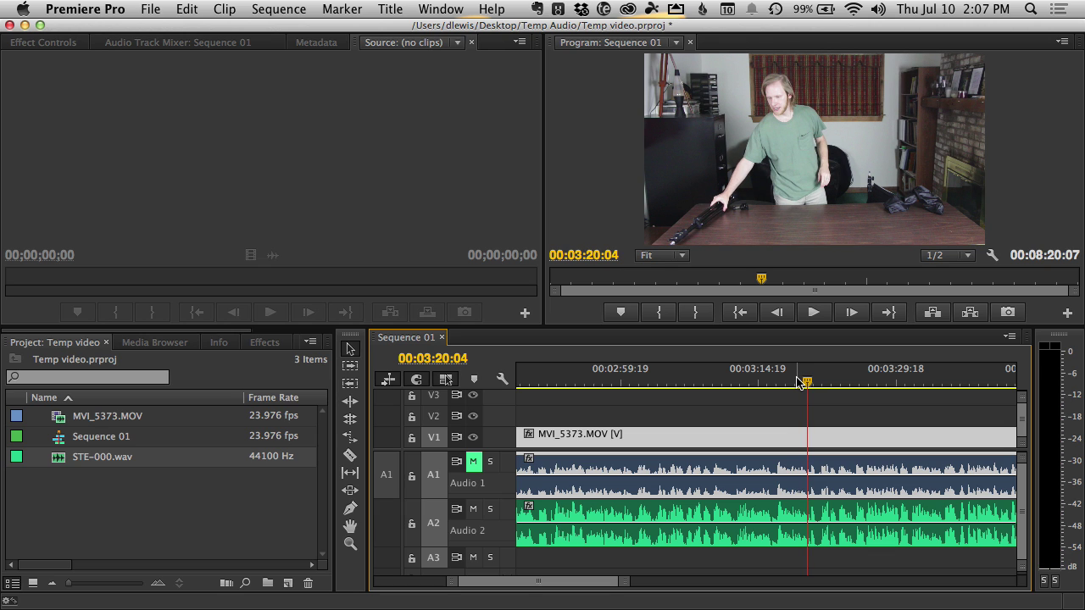